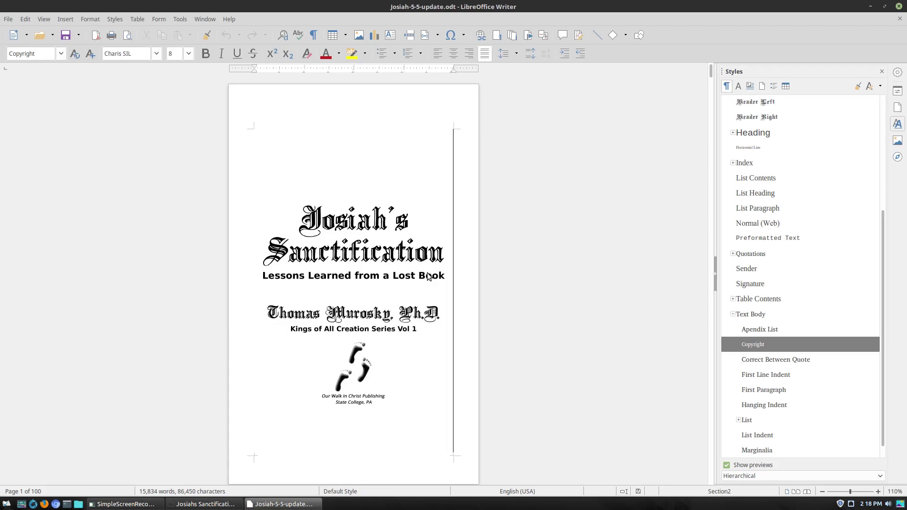
Step: Scroll the Josiah-5-5-update title page down and back up
scroll(412, 145, down, 2)
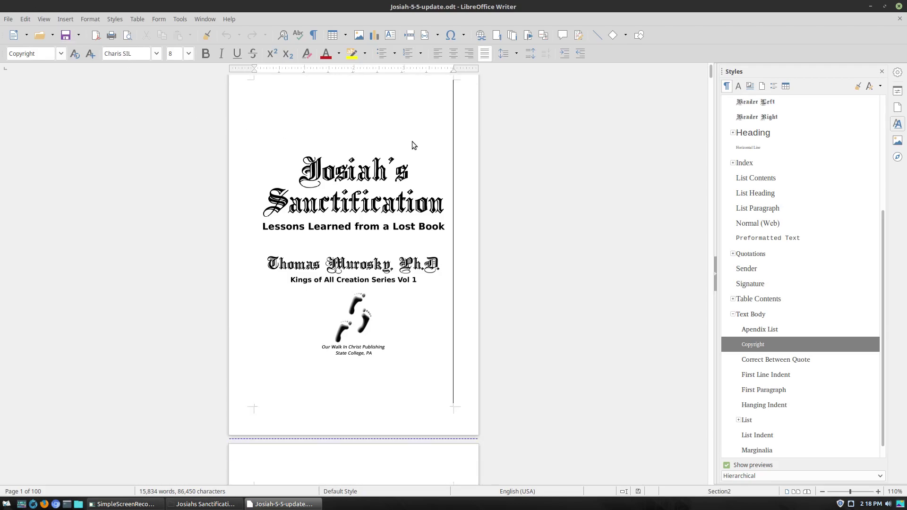
scroll(402, 232, up, 2)
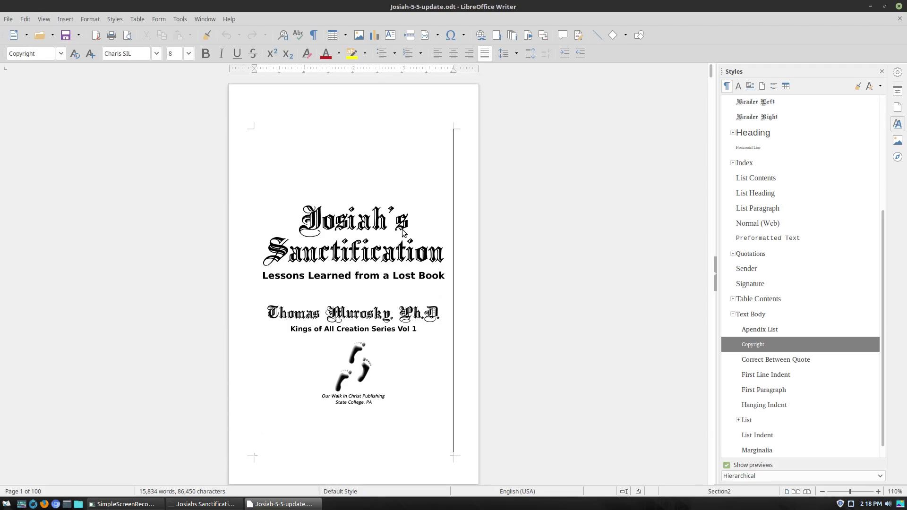
Step: Show the Character Styles list and select the Drop Caps style
click(738, 86)
scroll(792, 141, down, 1)
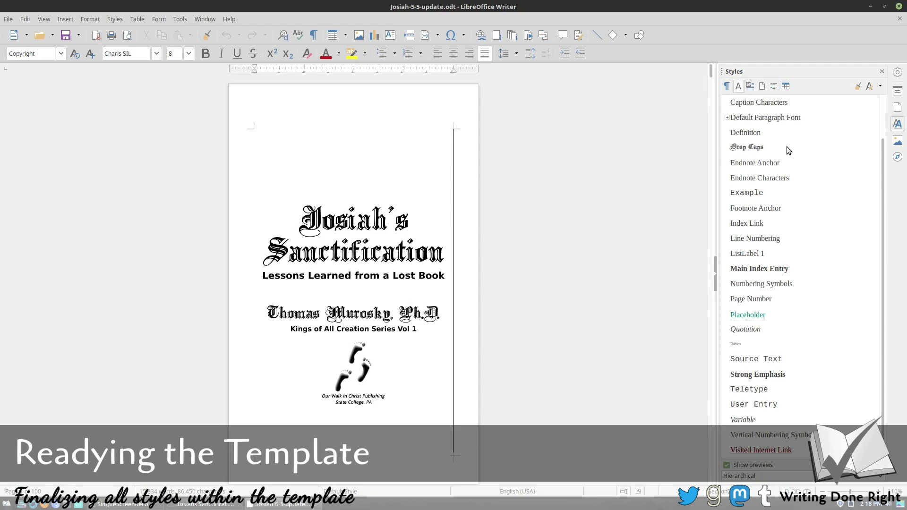
click(752, 149)
scroll(510, 237, down, 10)
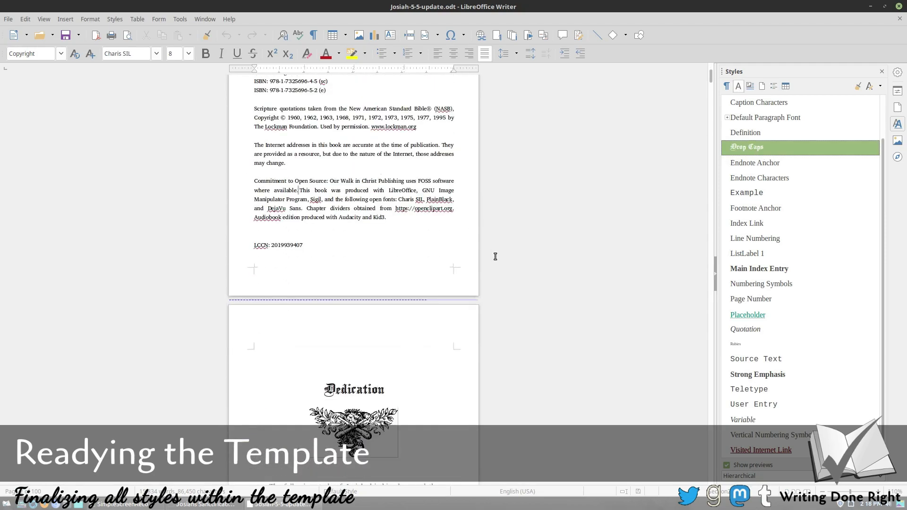
scroll(499, 252, down, 15)
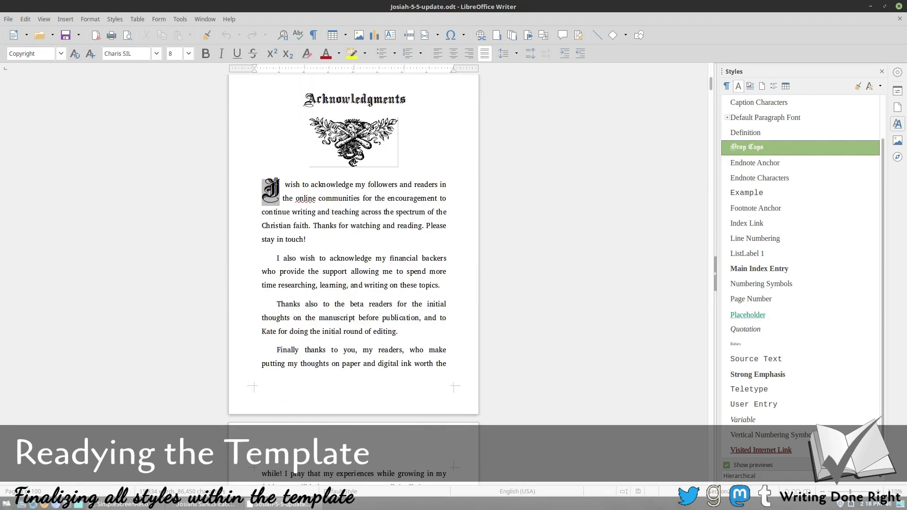
scroll(793, 167, up, 1)
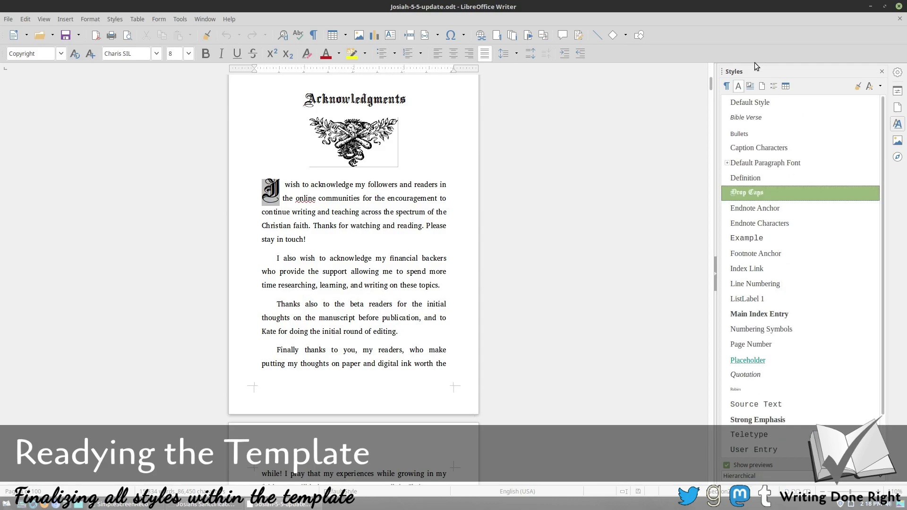
Step: Select Bible Verse, then check the styling of the Thessalonians reference near Learning Objectives
click(761, 117)
scroll(437, 196, down, 8)
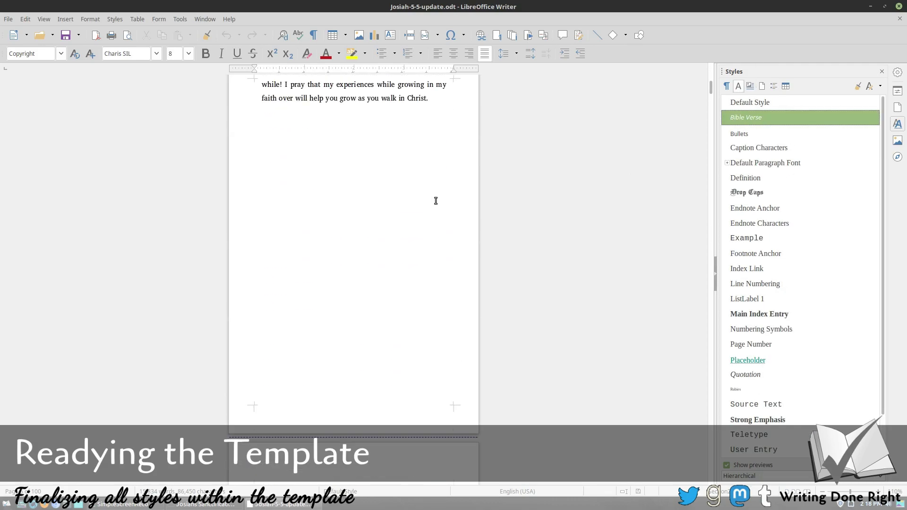
scroll(436, 201, down, 20)
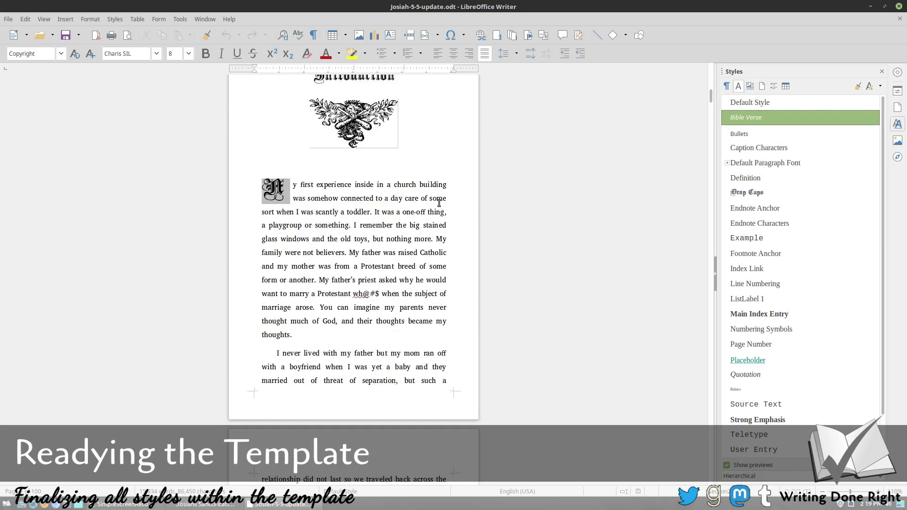
scroll(439, 203, down, 15)
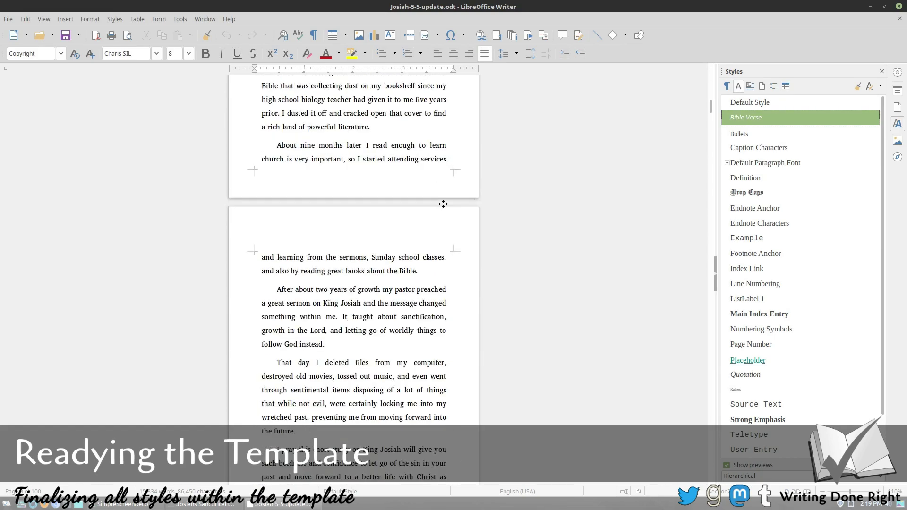
scroll(443, 205, down, 15)
click(356, 262)
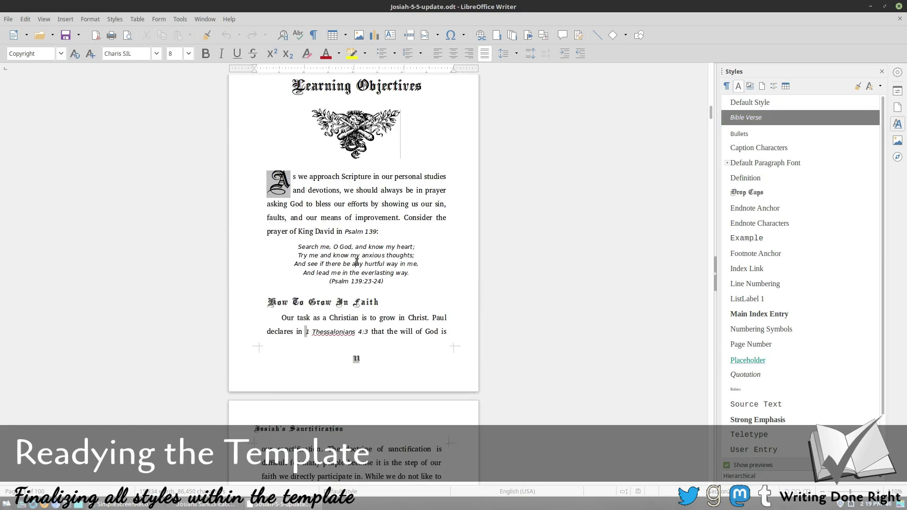
click(330, 331)
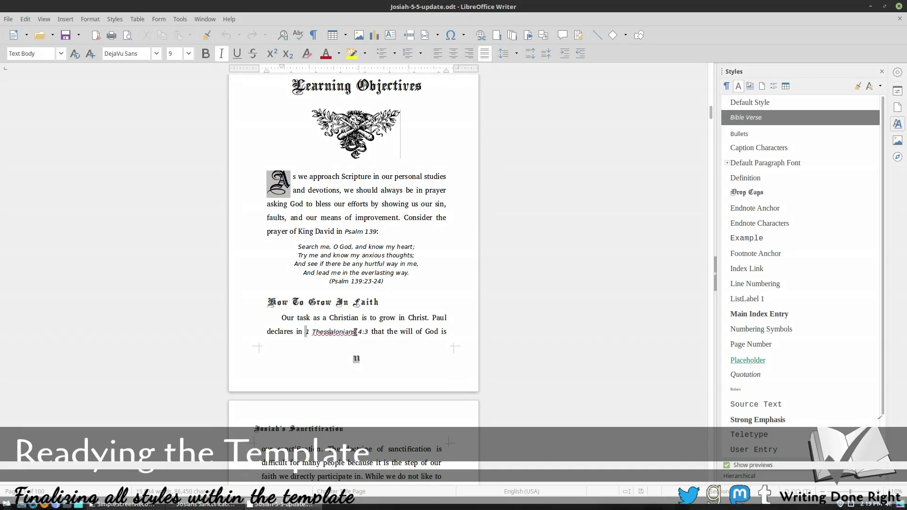
Step: Return to Paragraph Styles and check the Psalm quotation's Centered Bible Quote style
click(727, 86)
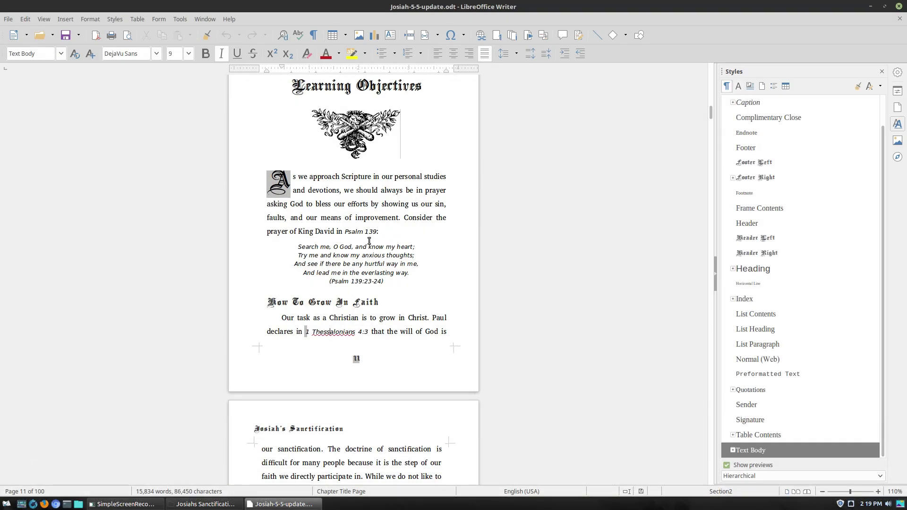
click(347, 273)
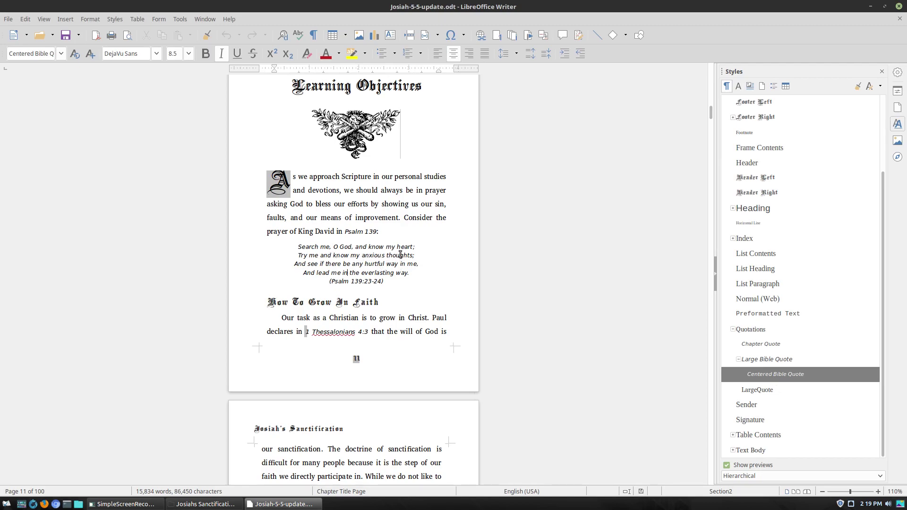
scroll(418, 258, down, 10)
scroll(419, 258, down, 20)
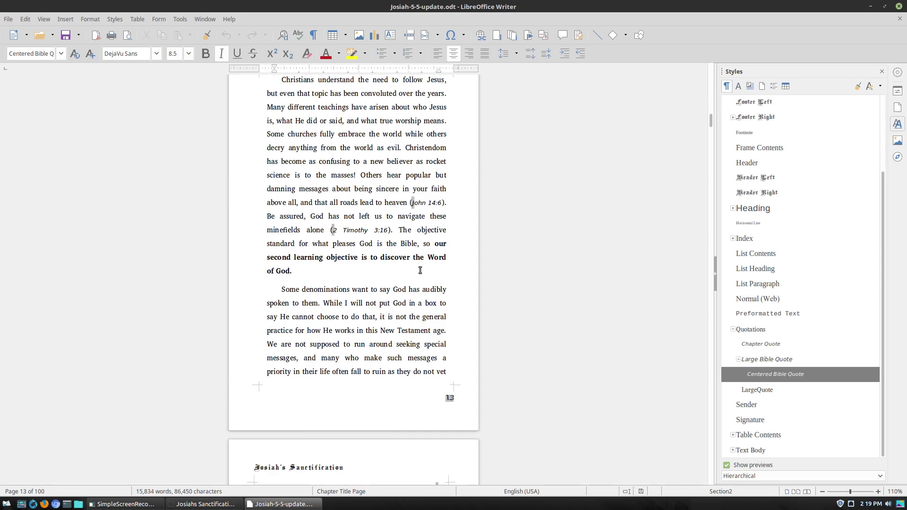
scroll(425, 273, down, 20)
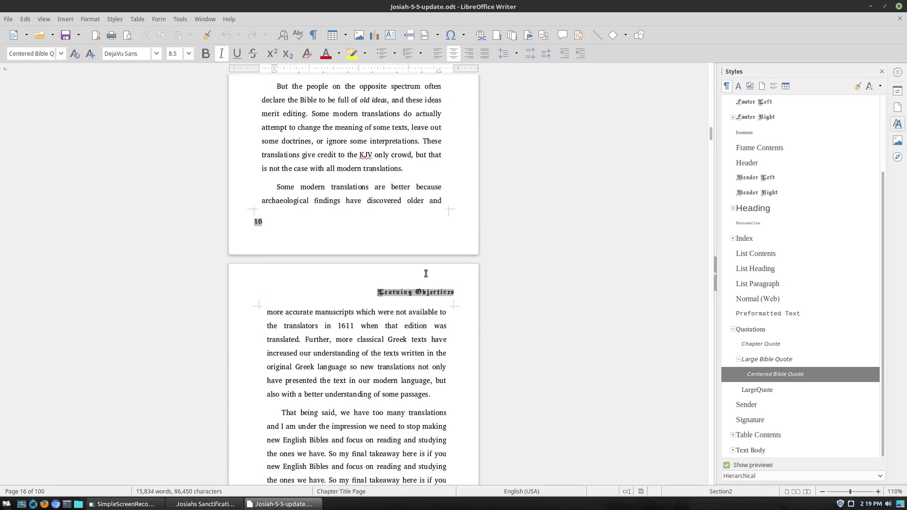
scroll(428, 268, down, 20)
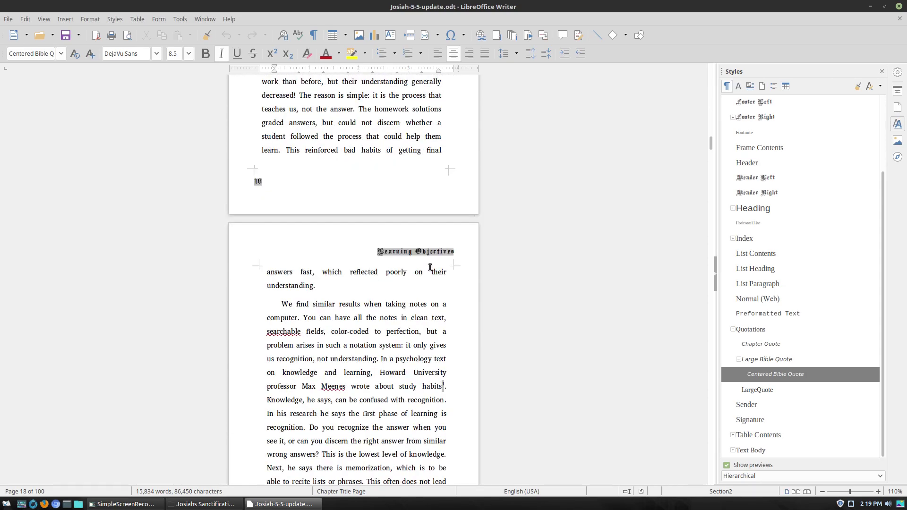
scroll(453, 265, down, 5)
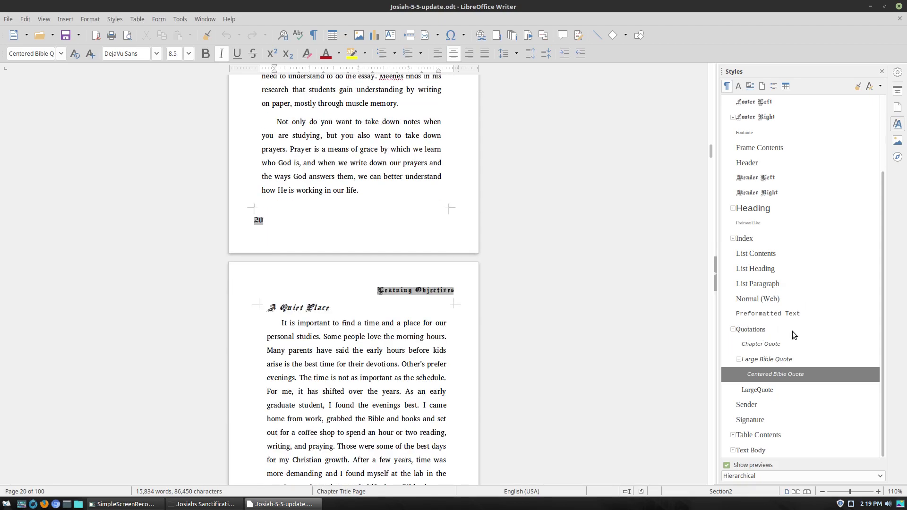
scroll(509, 328, down, 12)
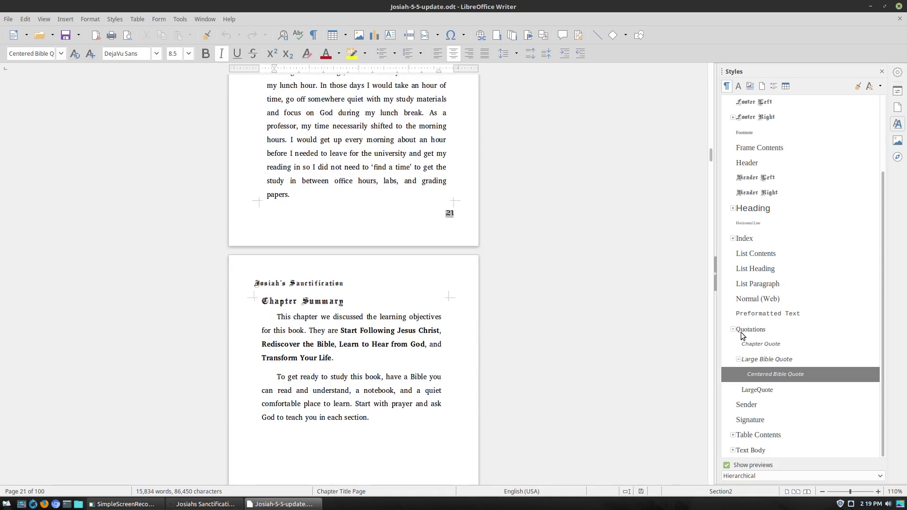
scroll(478, 334, down, 18)
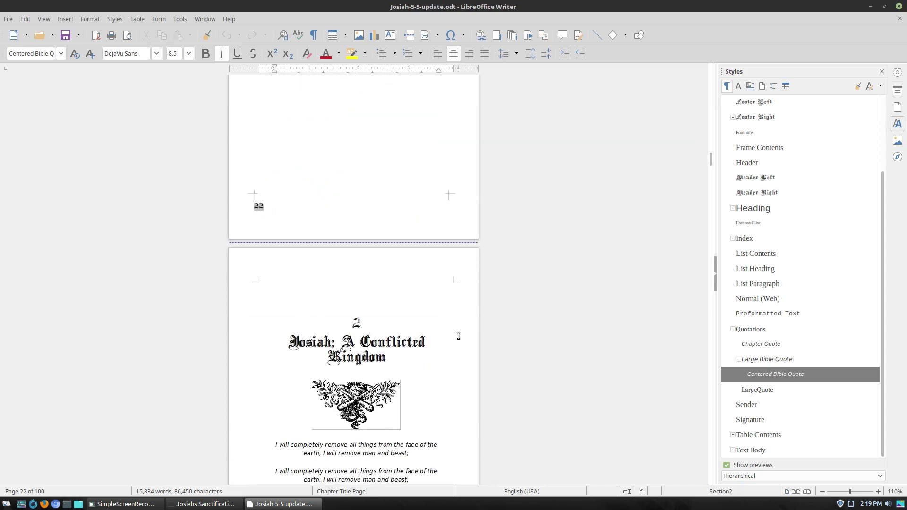
Step: Check chapter 2's opening verse and the page 26 Manasseh quote in Large Bible Quote
click(367, 308)
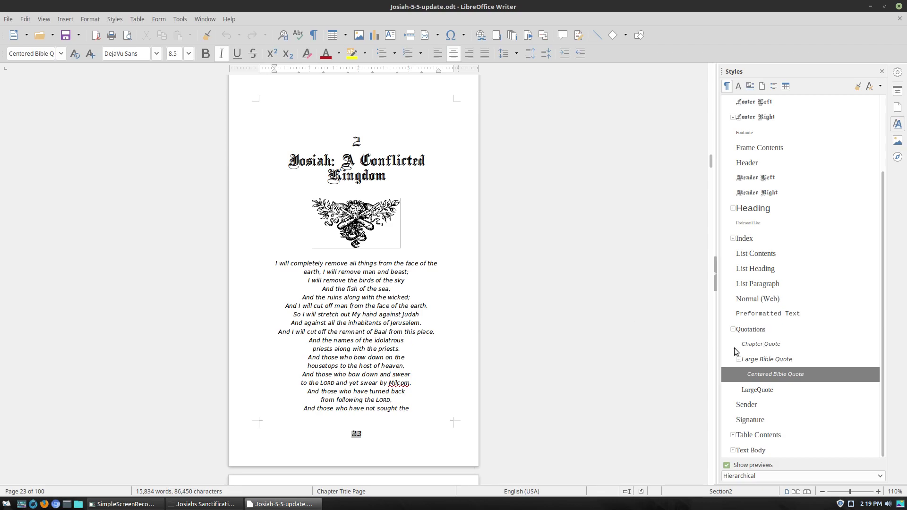
scroll(330, 400, down, 10)
scroll(330, 399, down, 20)
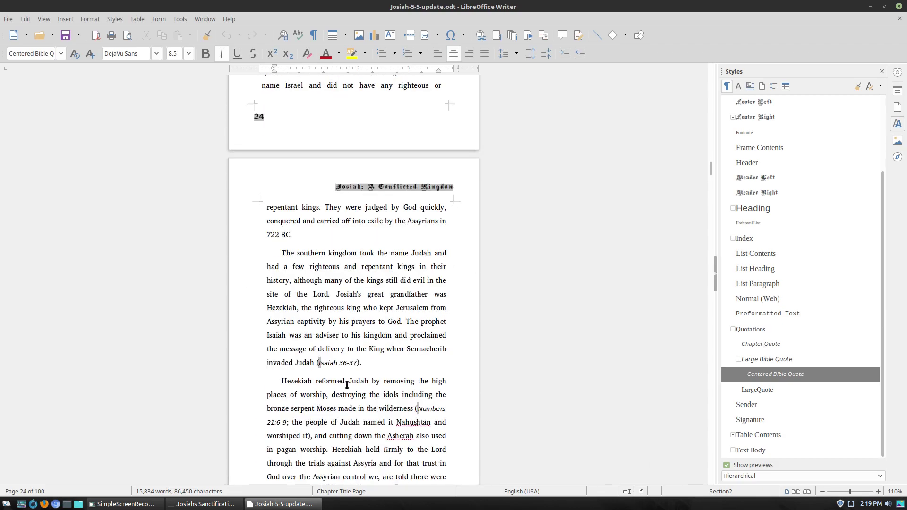
click(371, 134)
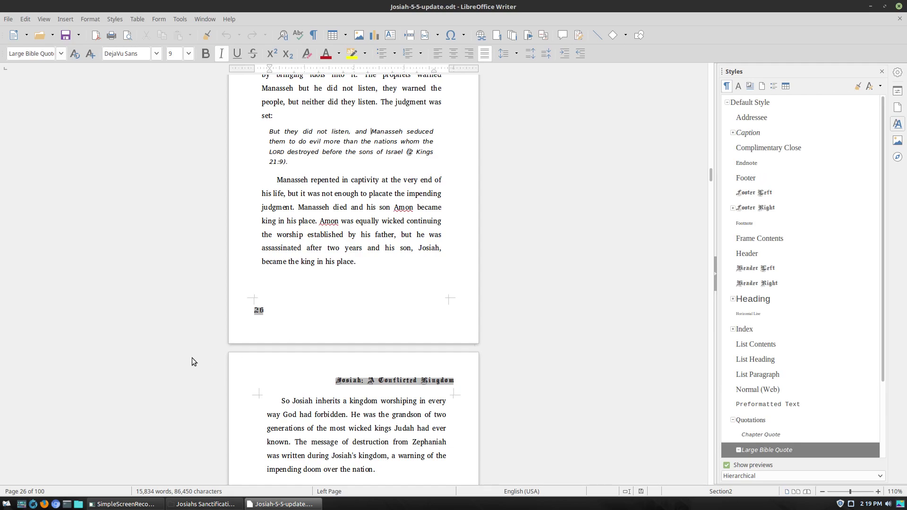
Step: Select the footer page numbers 26 and 27 on facing pages
double_click(261, 310)
scroll(537, 223, down, 16)
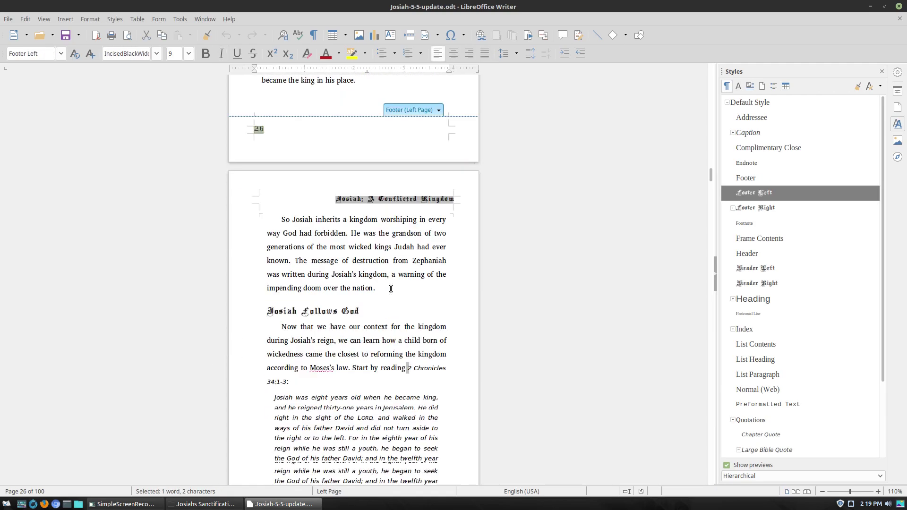
double_click(449, 303)
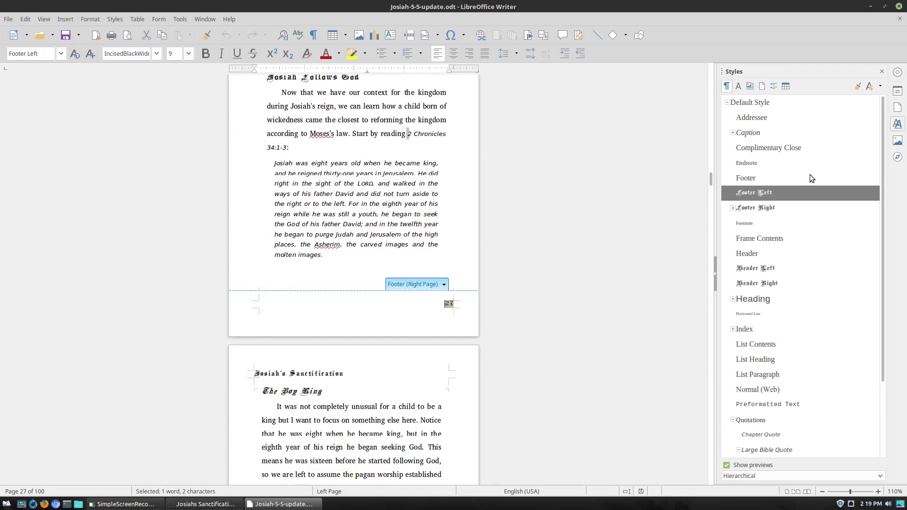
Step: Show the Page Styles list and inspect the Landscape and Right Page style options
click(738, 86)
click(762, 86)
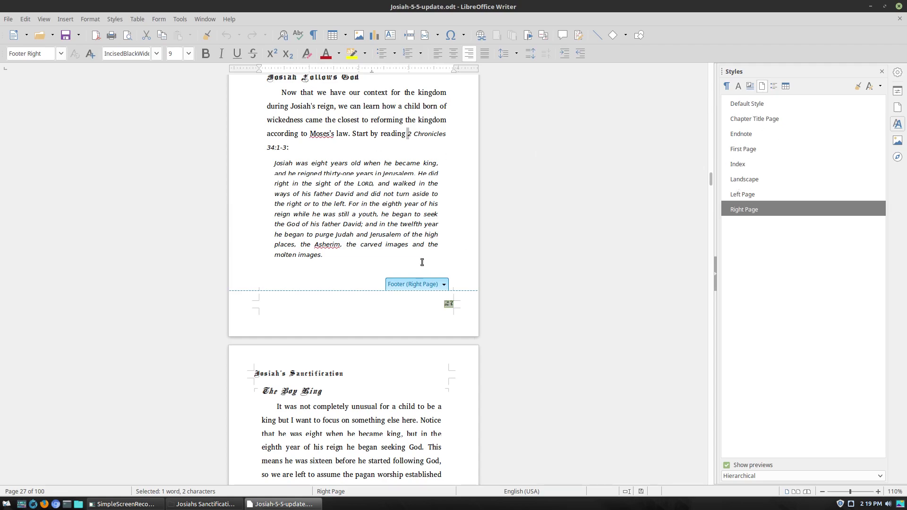
click(748, 182)
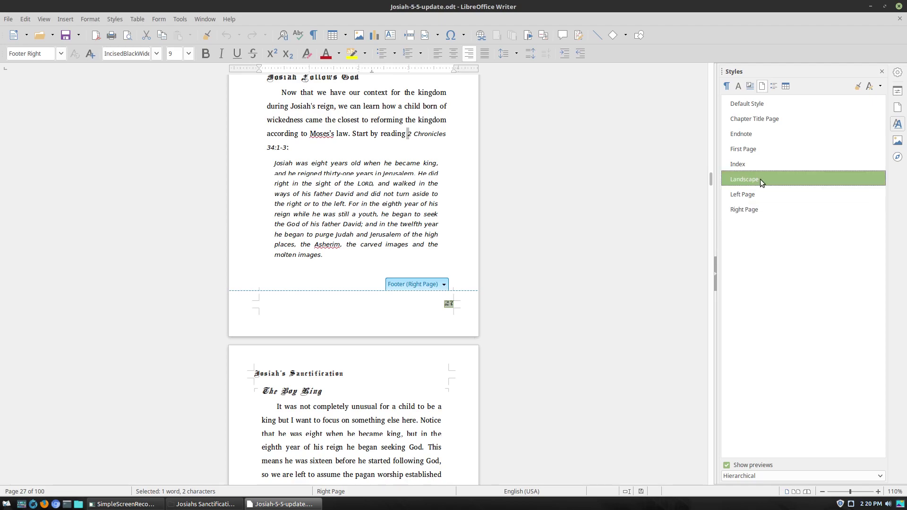
right_click(761, 179)
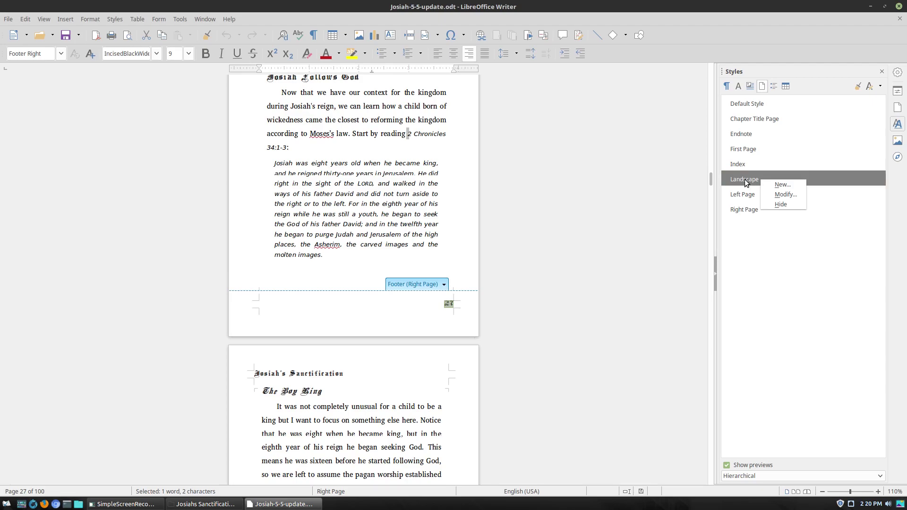
right_click(738, 206)
right_click(738, 206)
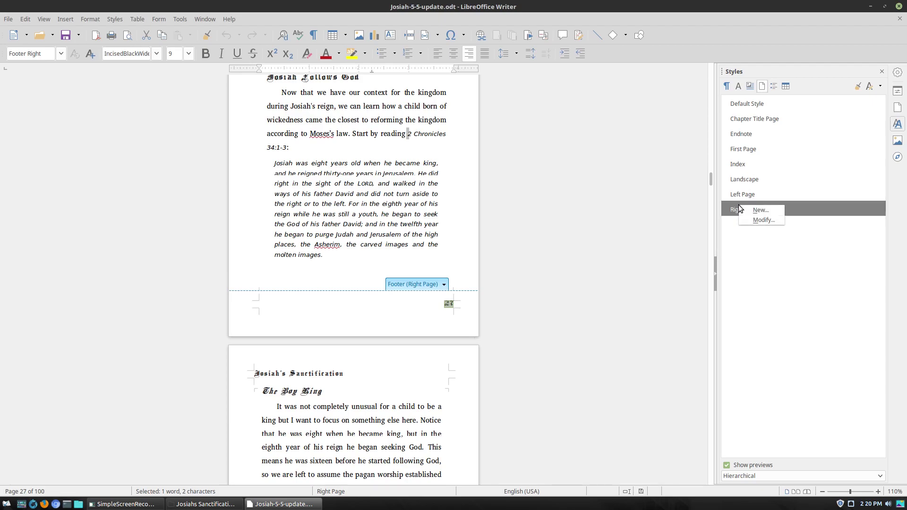
click(749, 173)
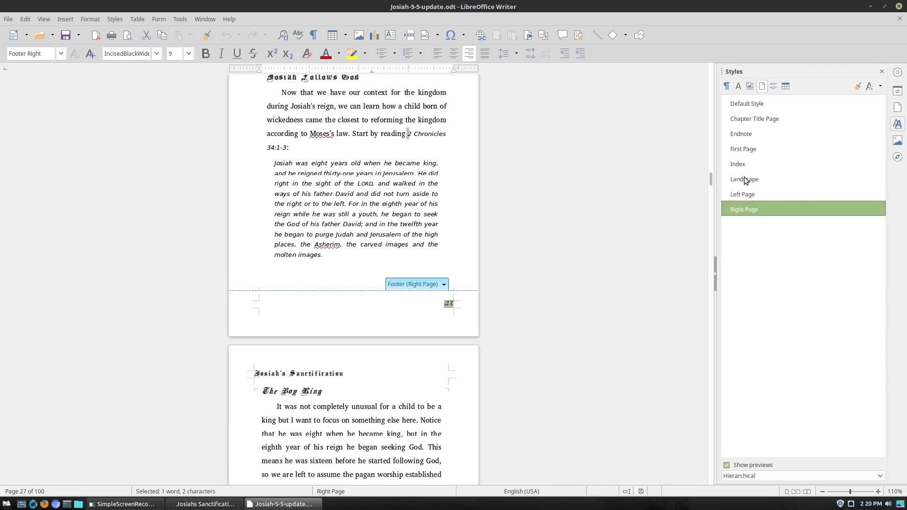
Step: Dismiss the Landscape options unchanged, then show Footer Right's options under Paragraph Styles
click(744, 178)
right_click(744, 177)
click(784, 282)
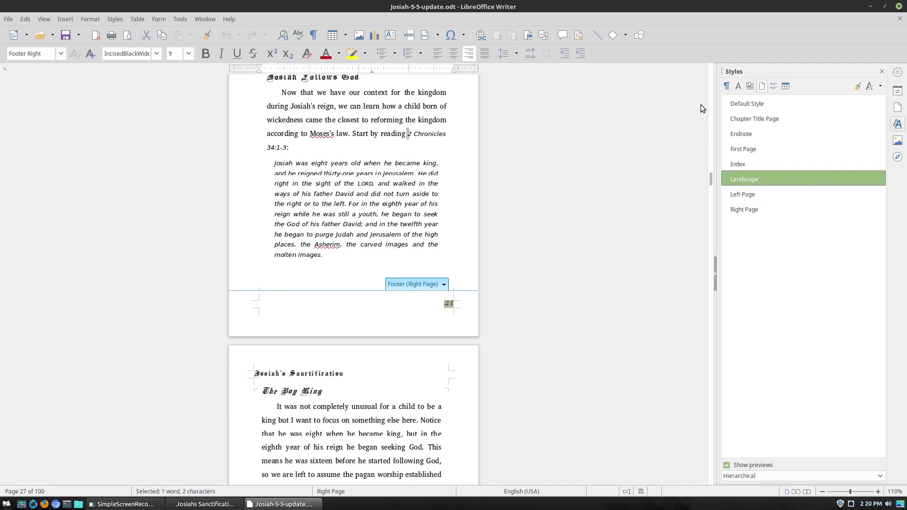
click(726, 86)
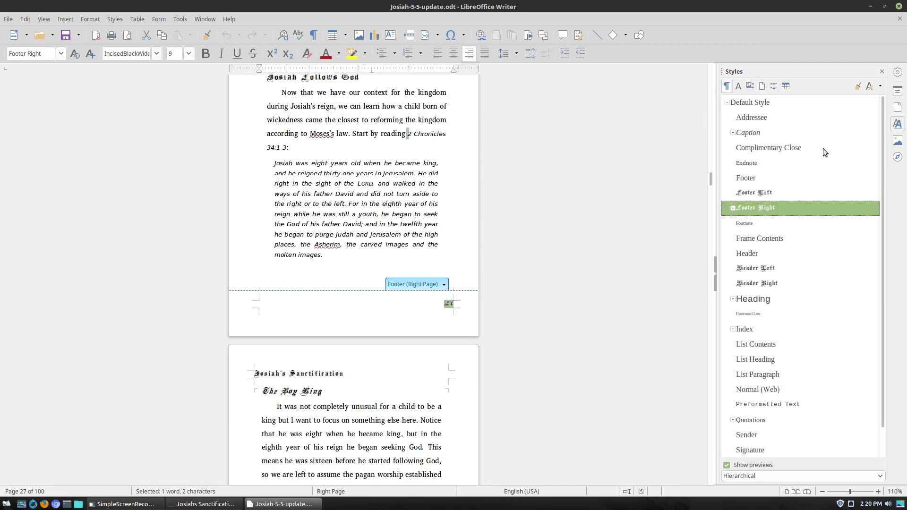
right_click(761, 208)
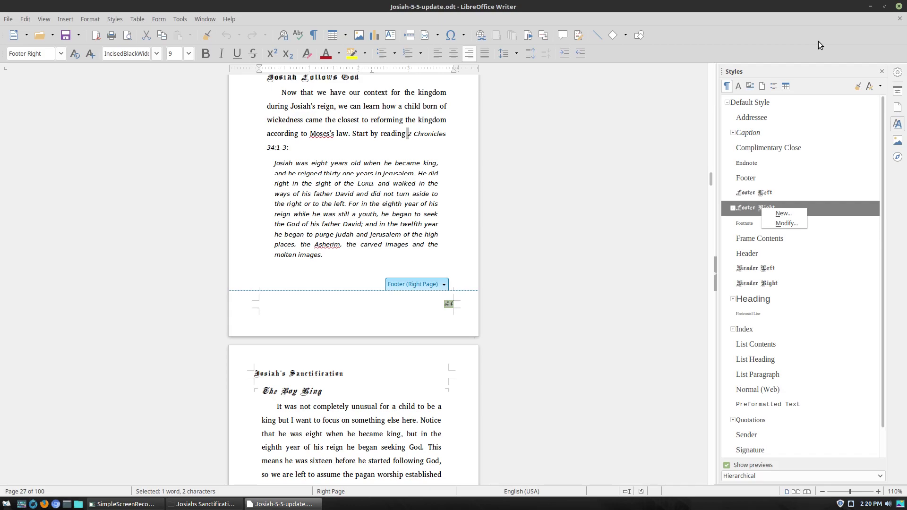
key(Escape)
scroll(385, 195, down, 6)
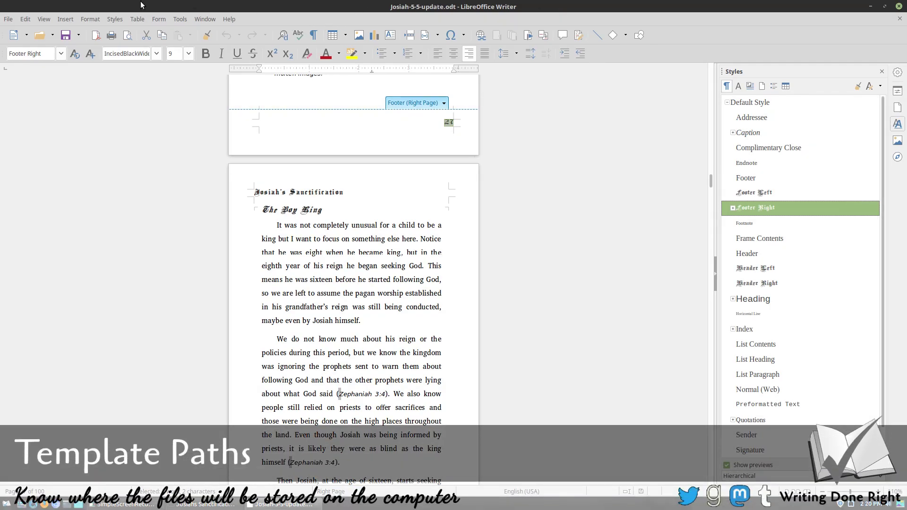
Step: Open LibreOffice > Paths in Tools > Options and select the Templates folder path
click(179, 19)
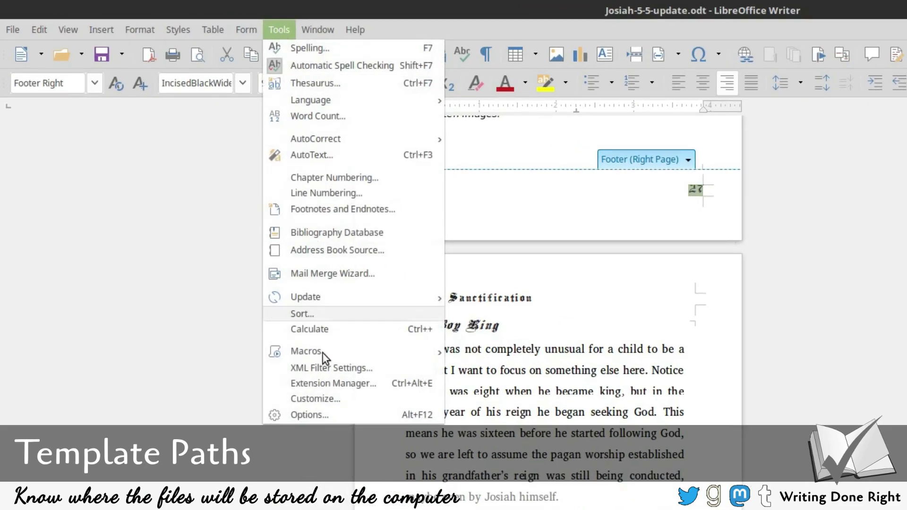
click(324, 415)
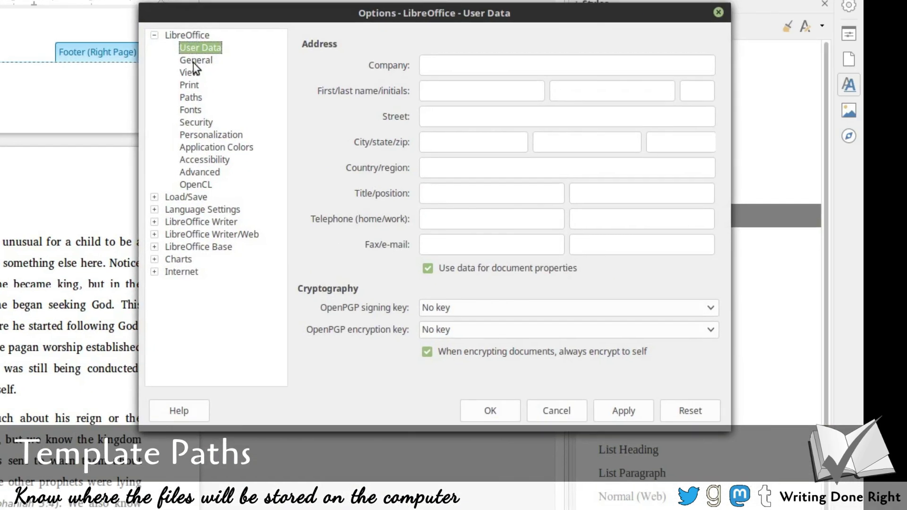
click(191, 97)
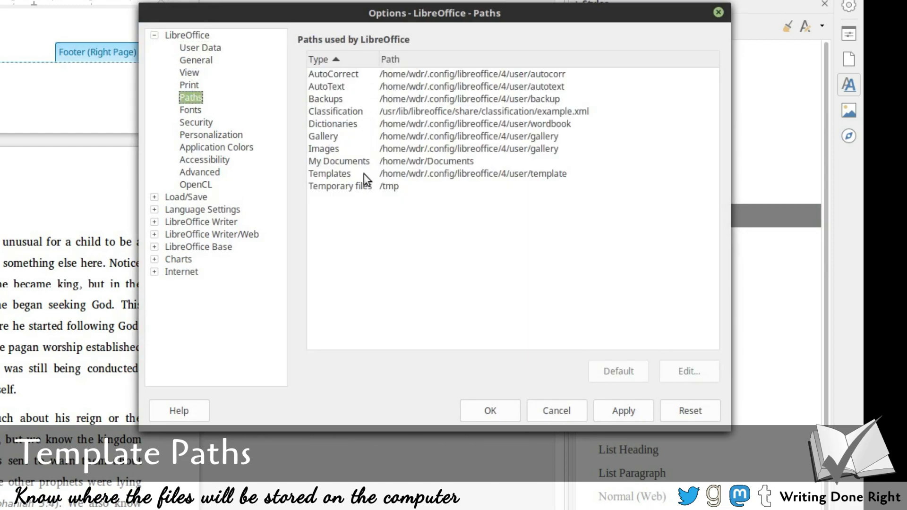
click(334, 173)
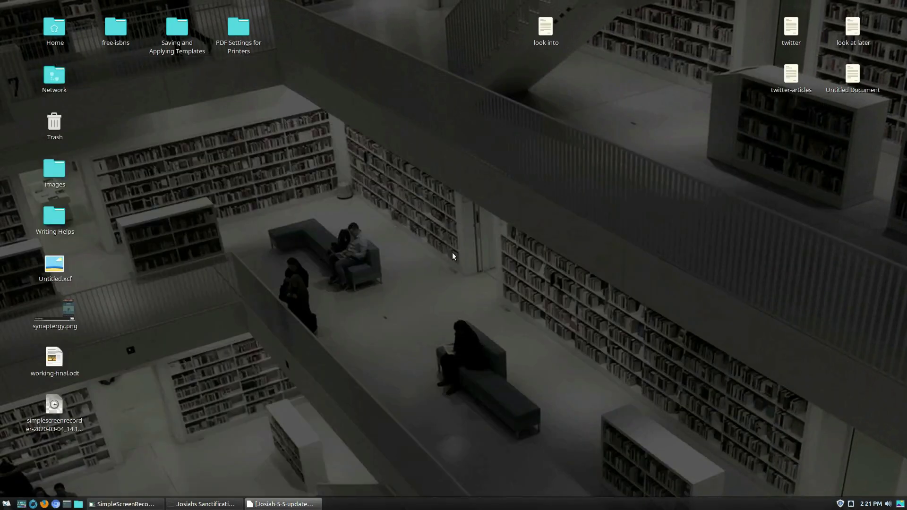
Step: Dismiss the desktop context menu and bring the Josiah-5-5-update window back from the taskbar
right_click(350, 206)
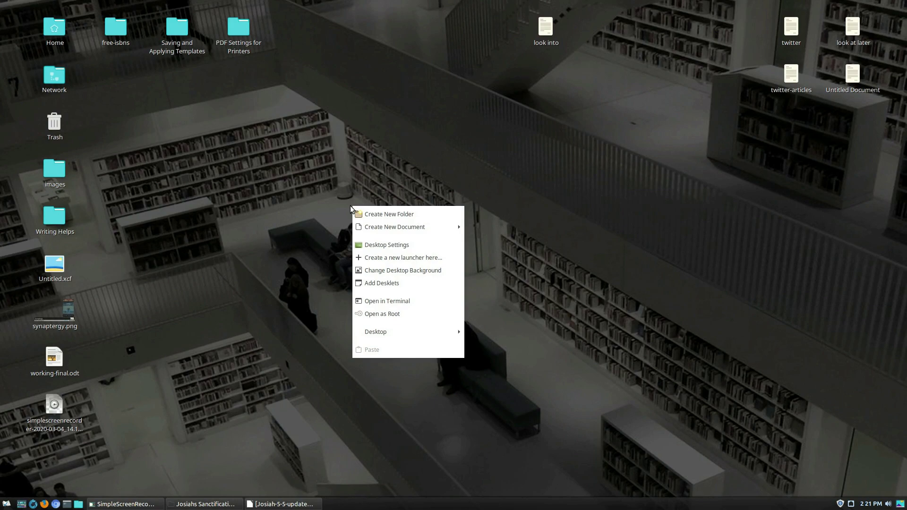
mouse_move(393, 230)
click(327, 259)
click(281, 504)
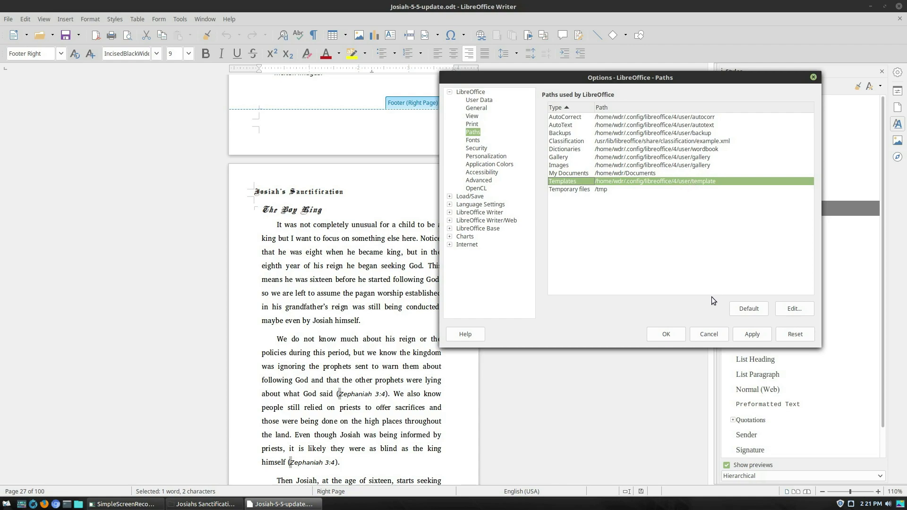
Step: Cancel the Options dialog without changing paths and scroll back to the title page
click(718, 333)
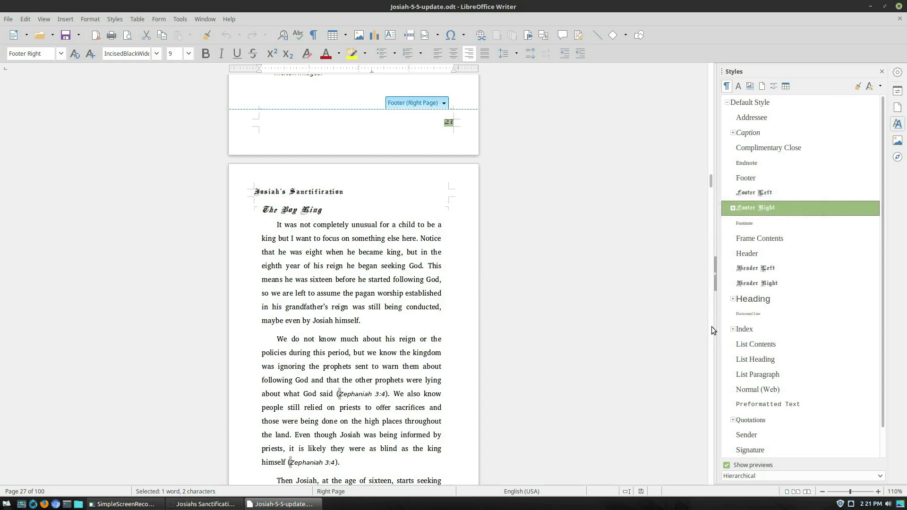
scroll(392, 222, up, 10)
scroll(392, 222, up, 10)
drag(712, 173, 707, 49)
scroll(355, 254, down, 2)
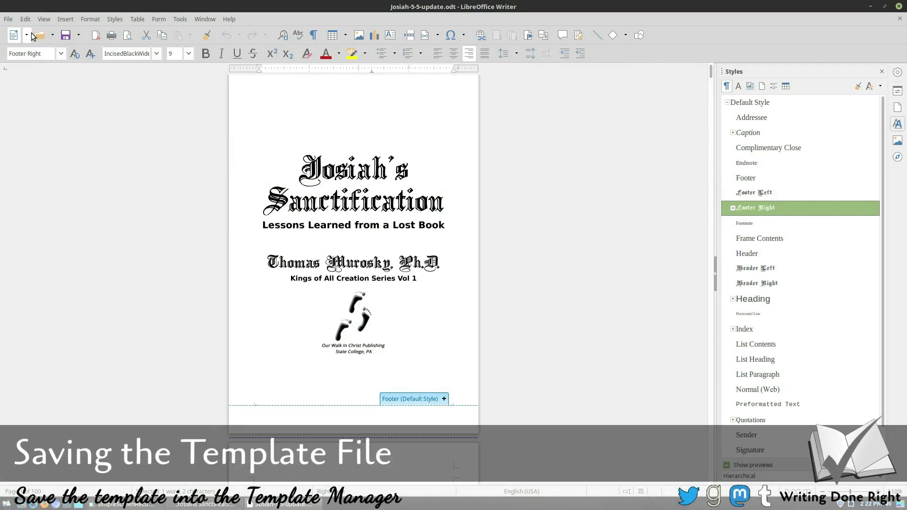
Step: Save the document as a template named 'KoAC' in the Styles category
click(8, 19)
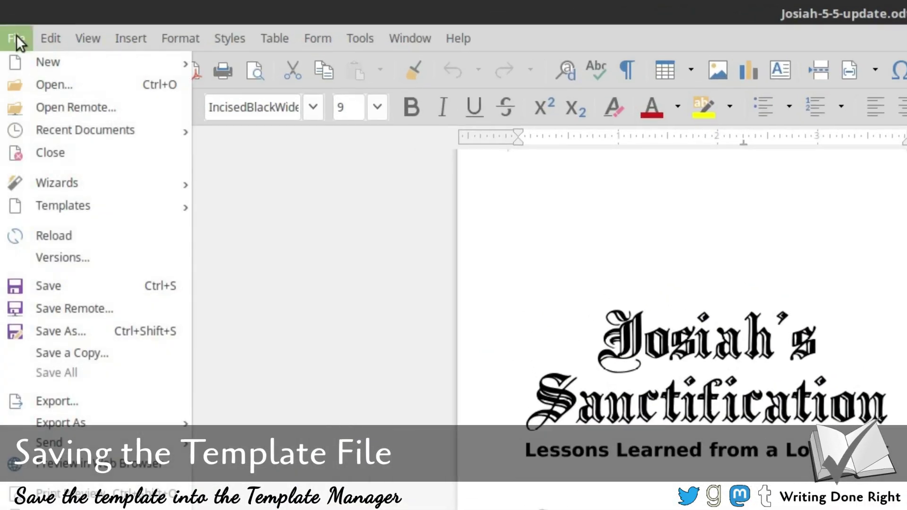
mouse_move(67, 204)
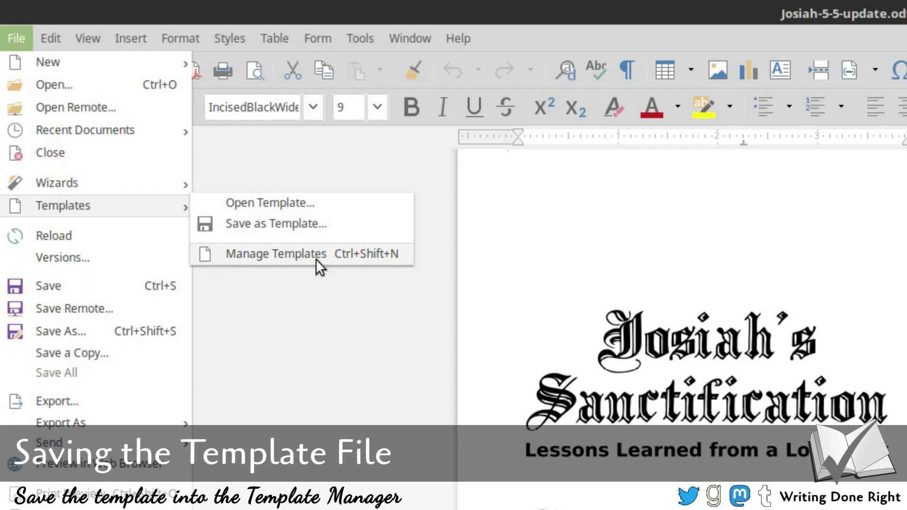
click(313, 220)
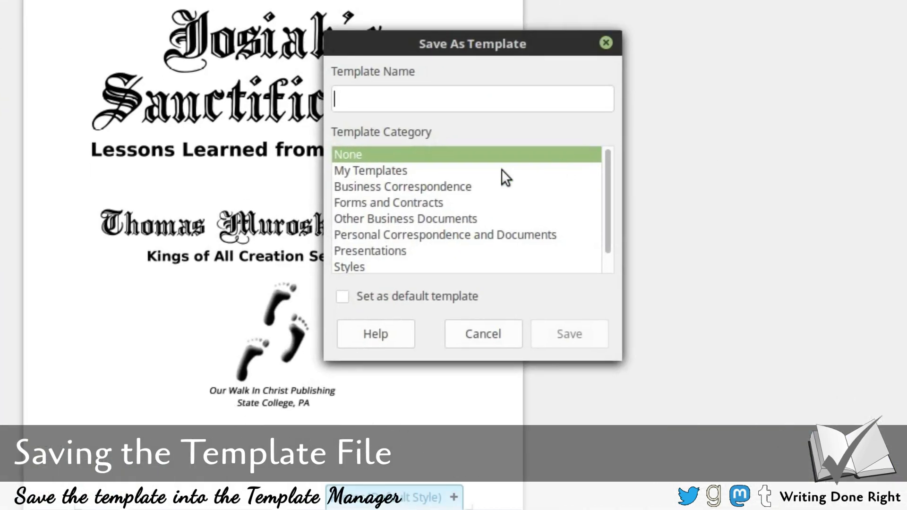
click(409, 171)
scroll(407, 174, down, 1)
click(375, 252)
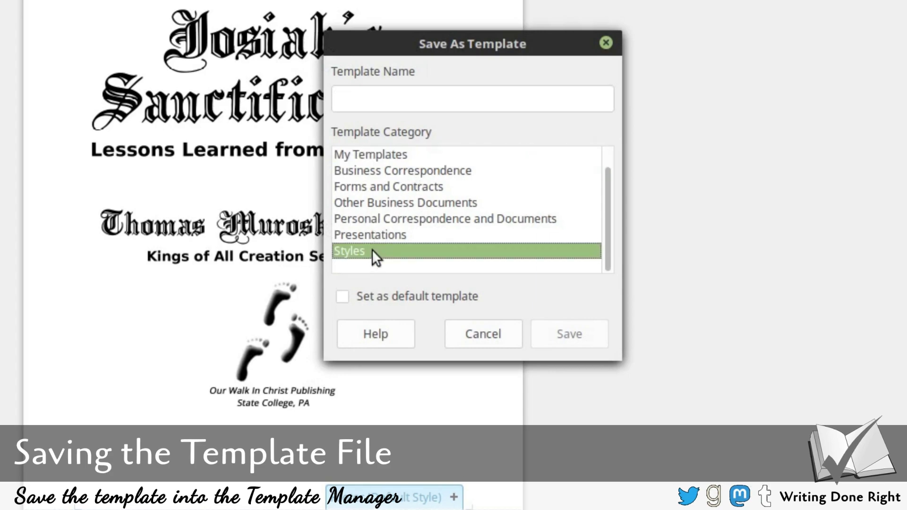
scroll(388, 199, up, 1)
scroll(414, 222, down, 1)
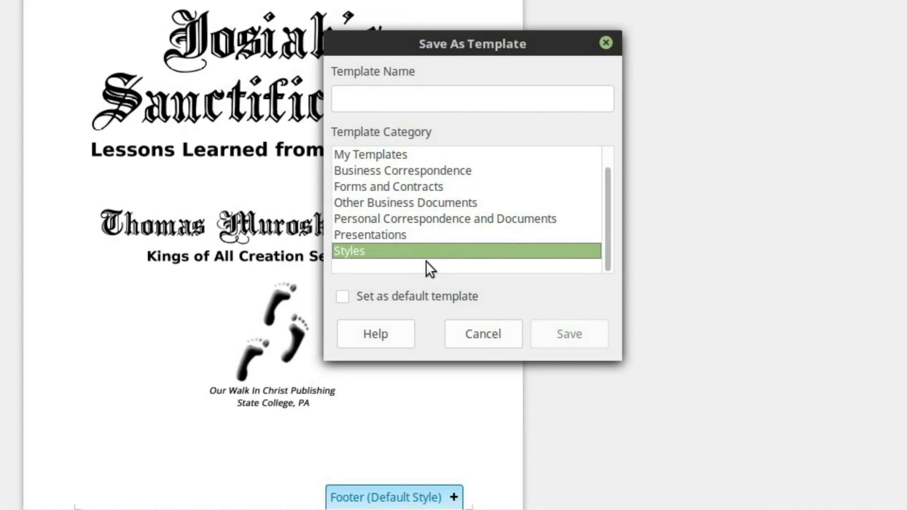
click(424, 95)
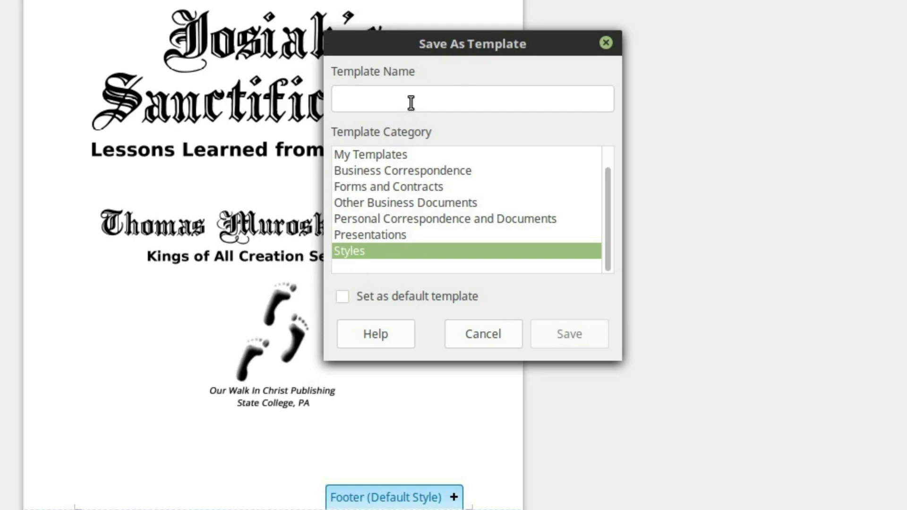
text(KoAC)
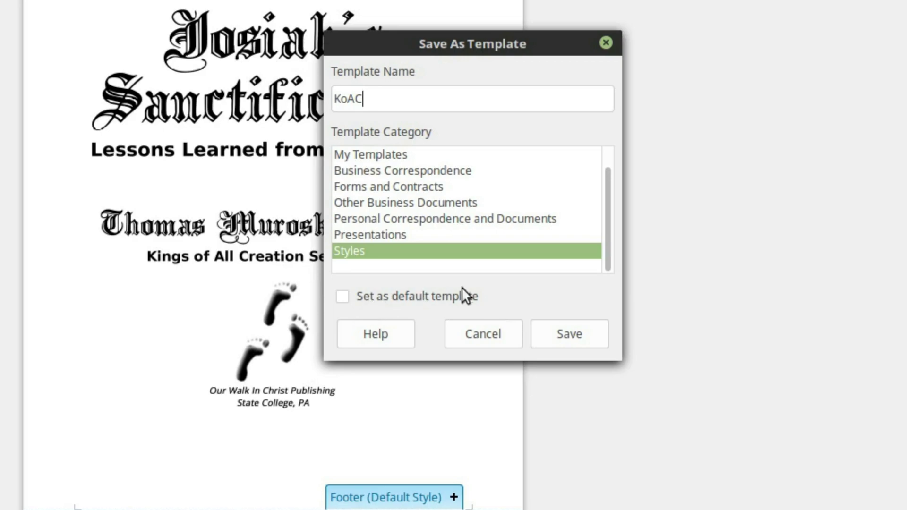
click(594, 331)
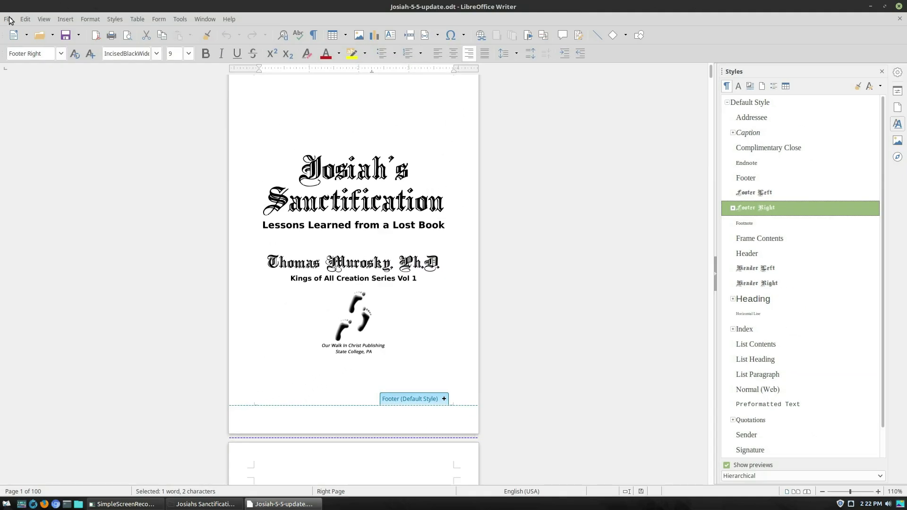
click(9, 20)
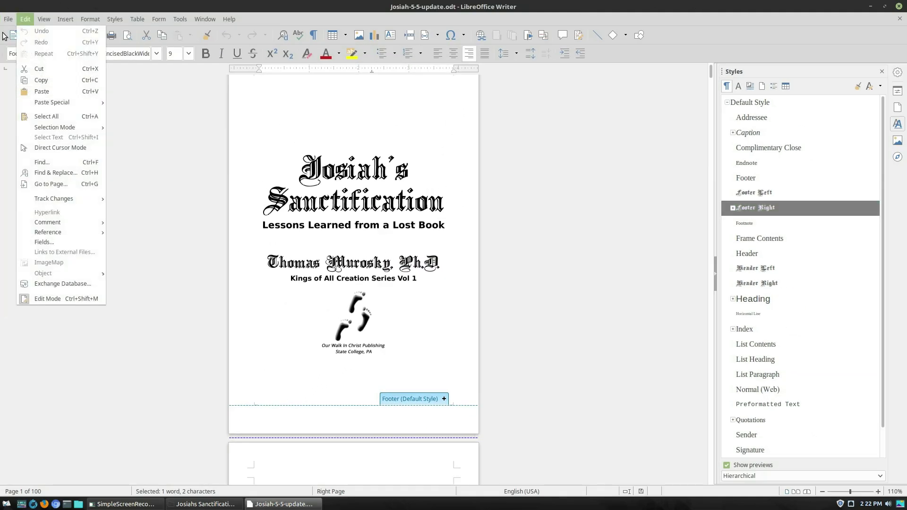
mouse_move(32, 104)
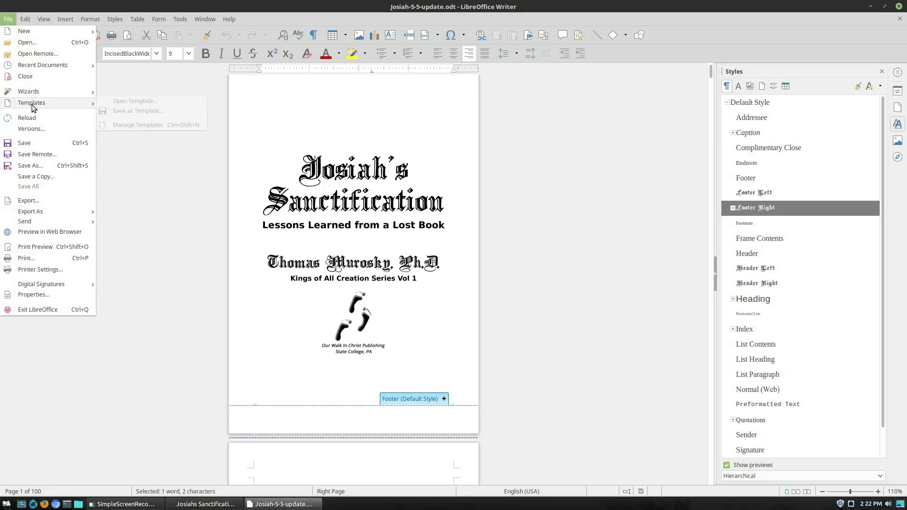
click(129, 128)
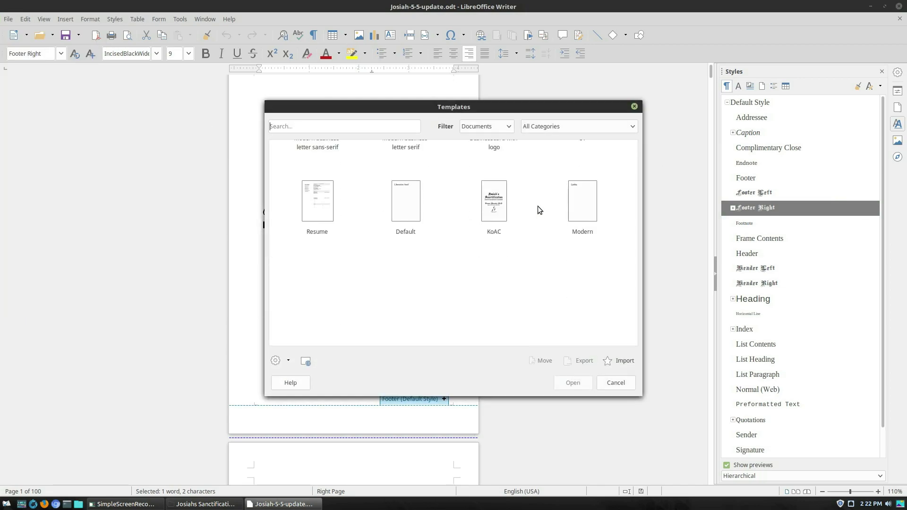
click(555, 127)
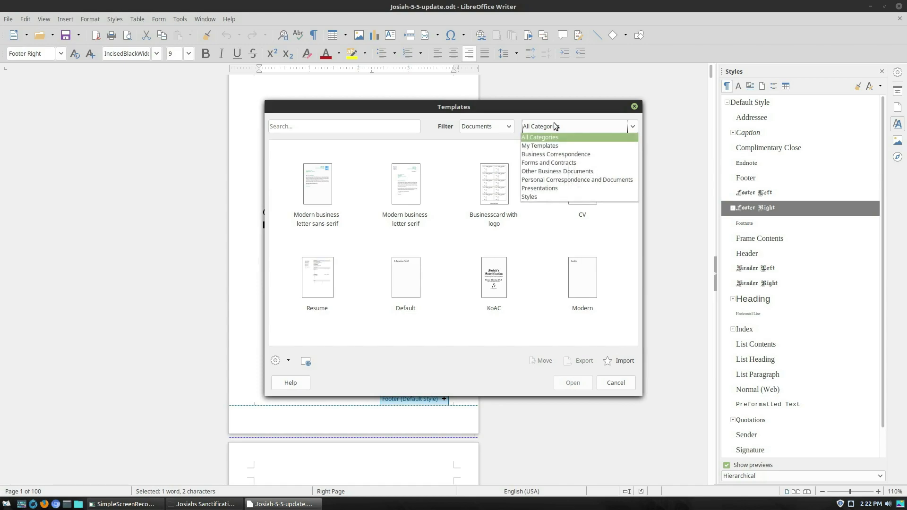
click(541, 197)
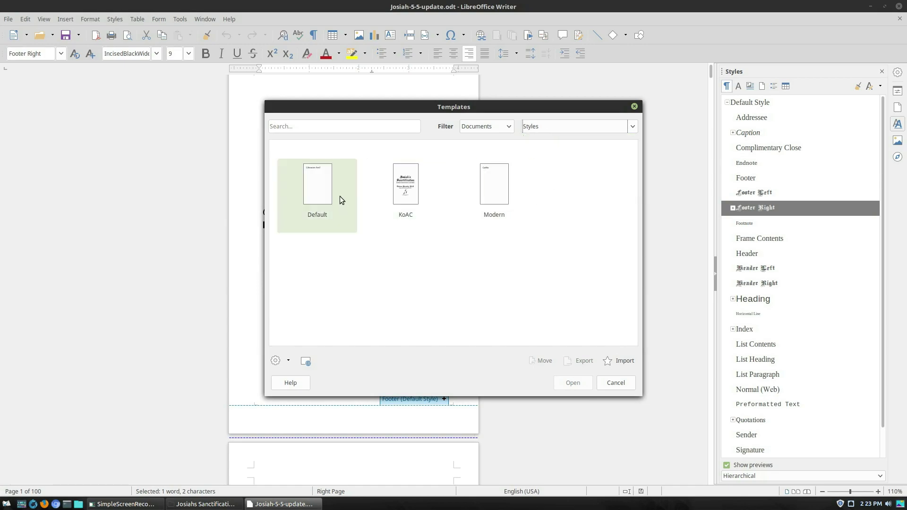
click(375, 206)
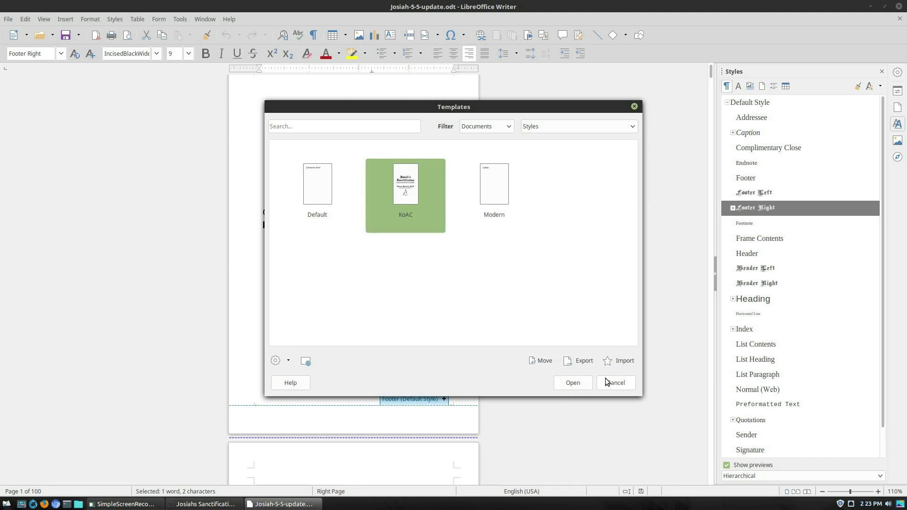
click(623, 385)
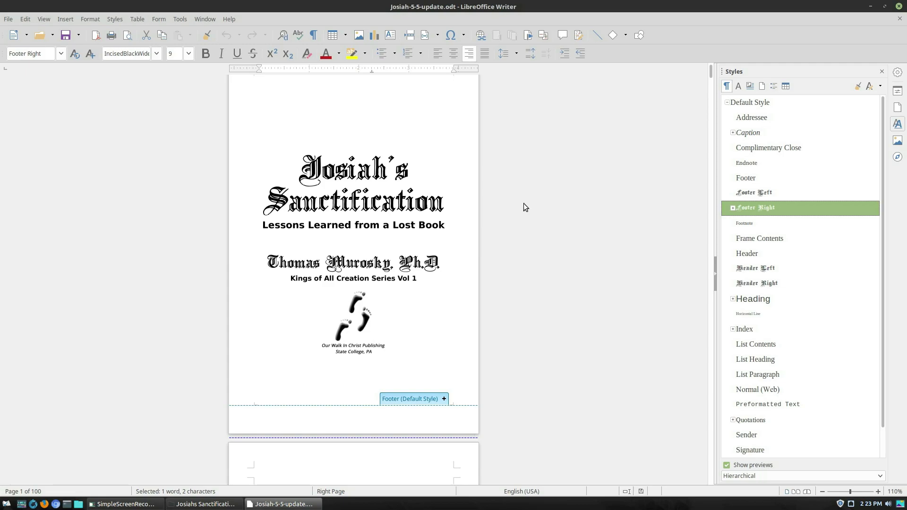
Step: Close the current manuscript and open working-final.odt from the desktop
click(899, 6)
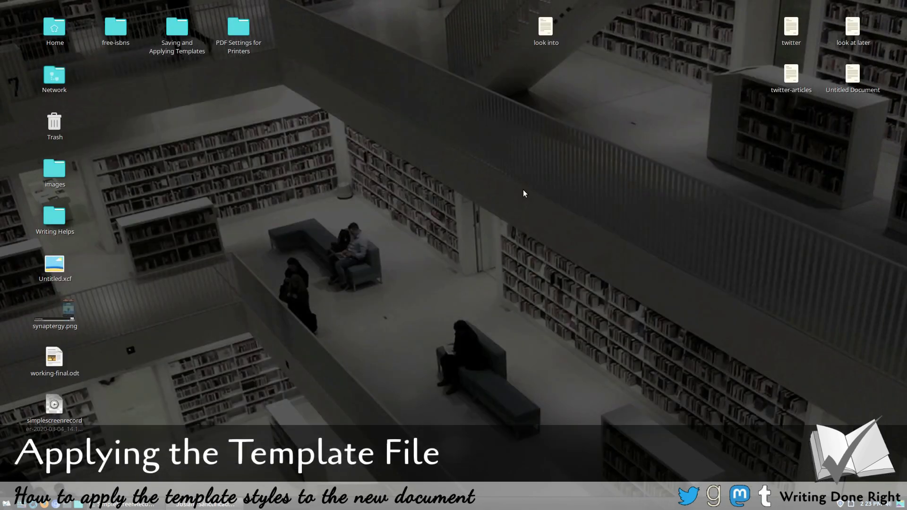
click(61, 367)
double_click(57, 365)
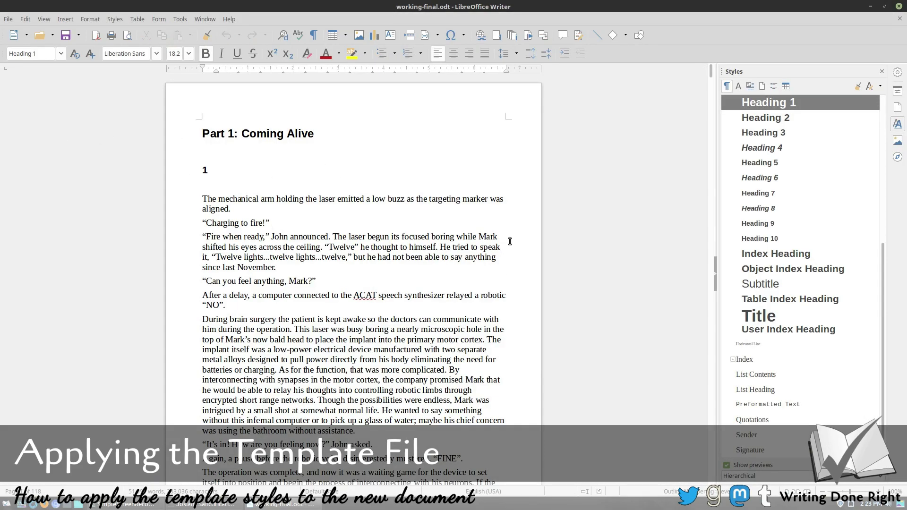
Step: Check the body text's paragraph style on the 'Part 1: Coming Alive' opening page
scroll(460, 331, down, 12)
scroll(437, 388, up, 12)
click(358, 316)
scroll(414, 285, down, 8)
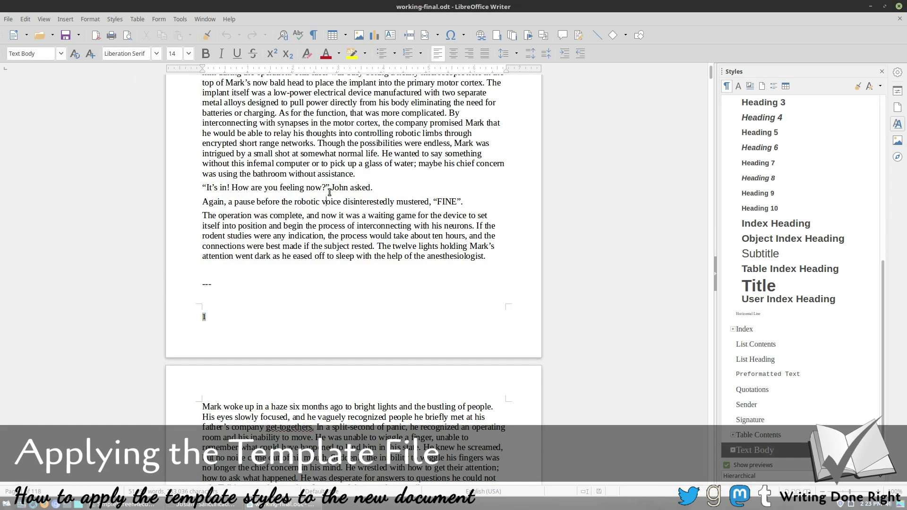
scroll(350, 208, up, 9)
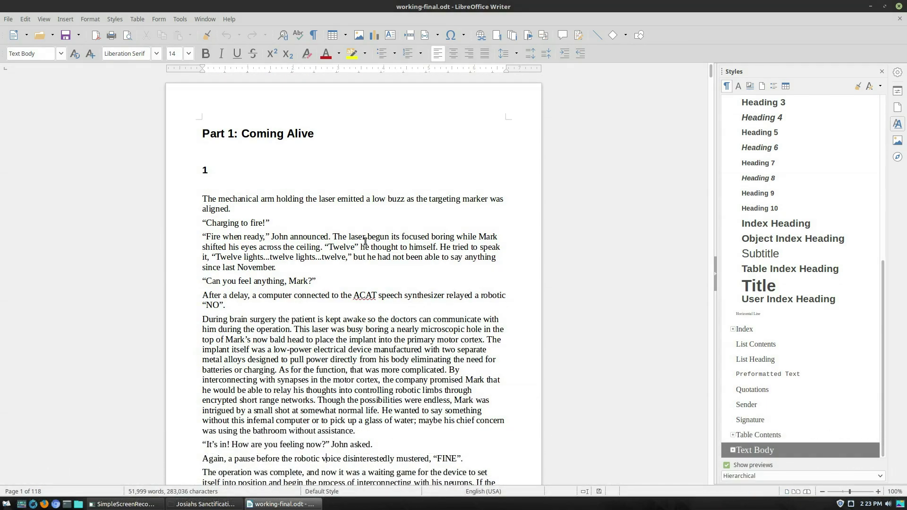
Step: In Load Styles, choose Styles > KoAC with Text, Frame, Pages and Numbering ticked, Overwrite off
click(53, 18)
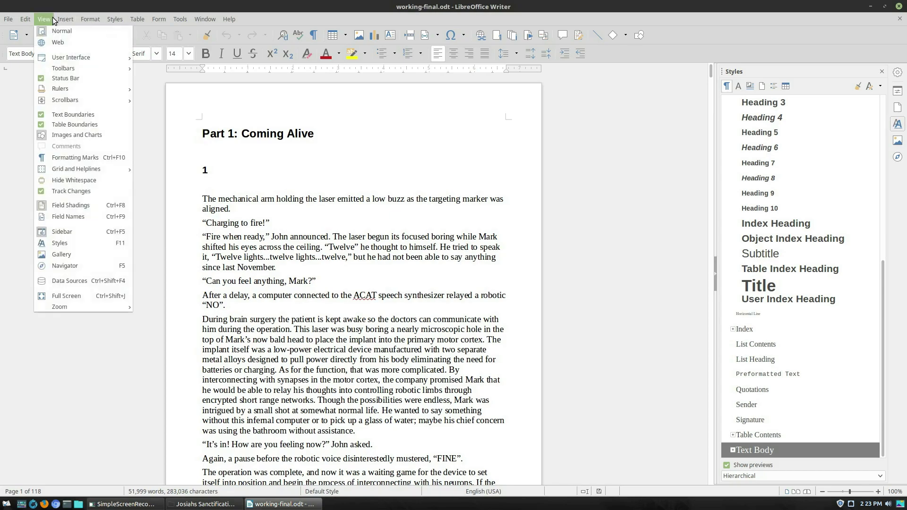
click(53, 18)
click(90, 19)
mouse_move(113, 19)
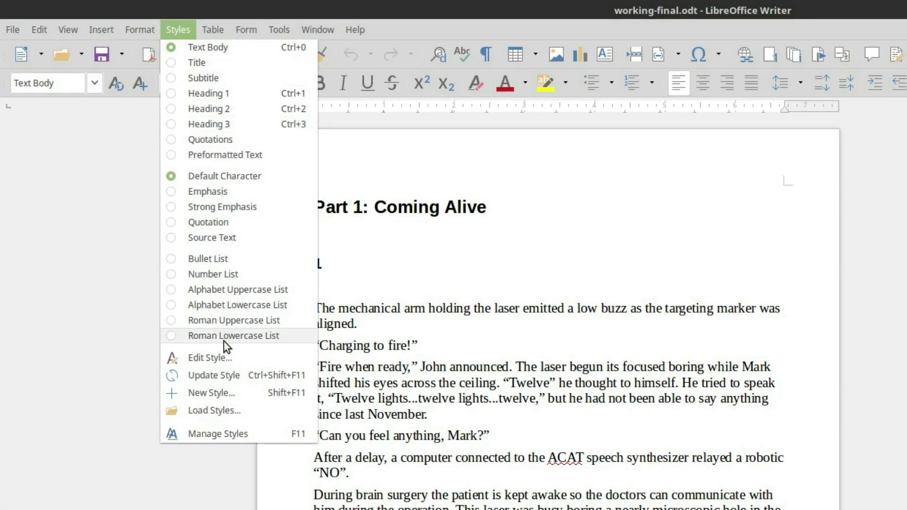
click(213, 410)
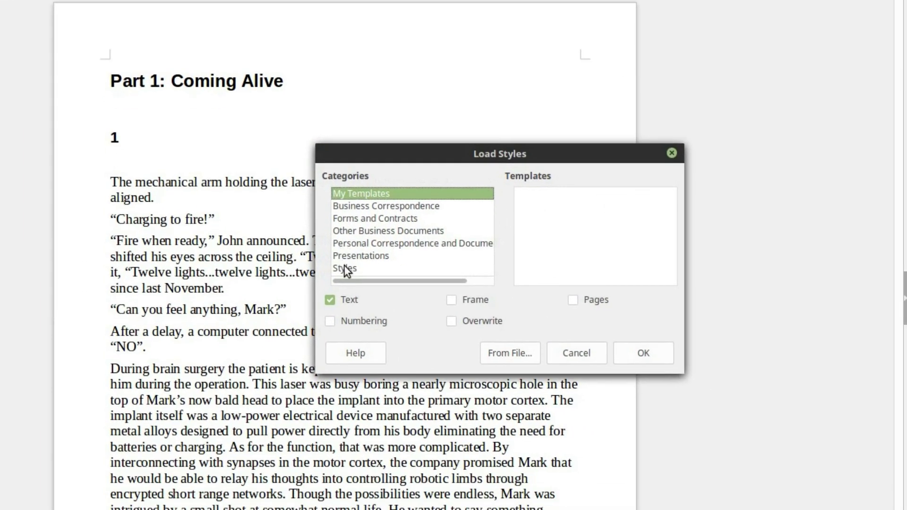
click(344, 268)
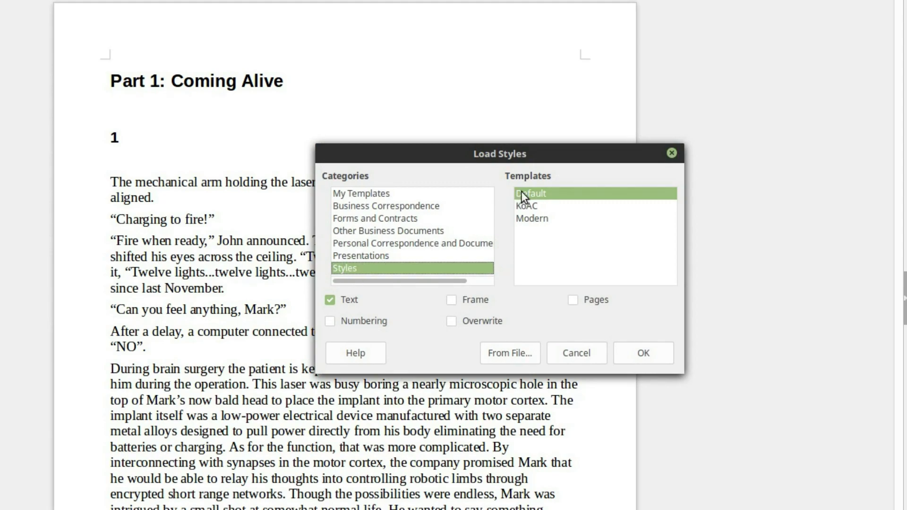
click(533, 205)
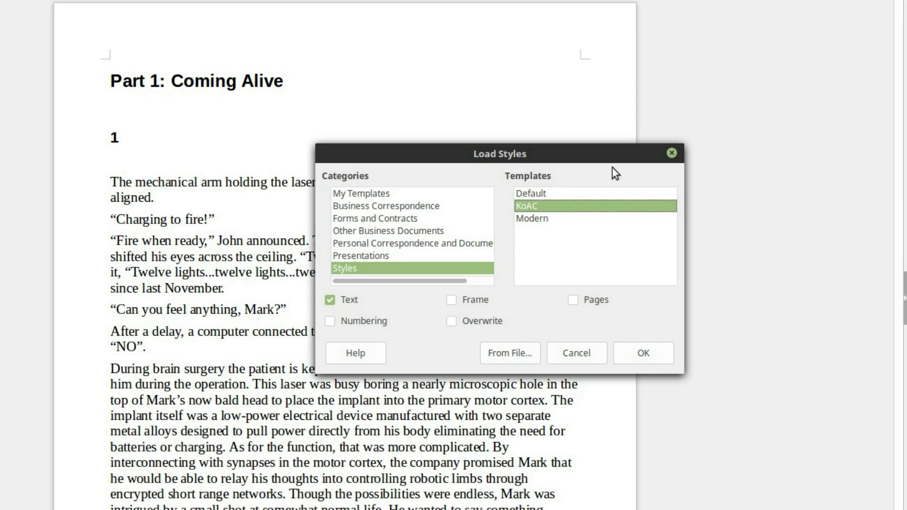
click(573, 301)
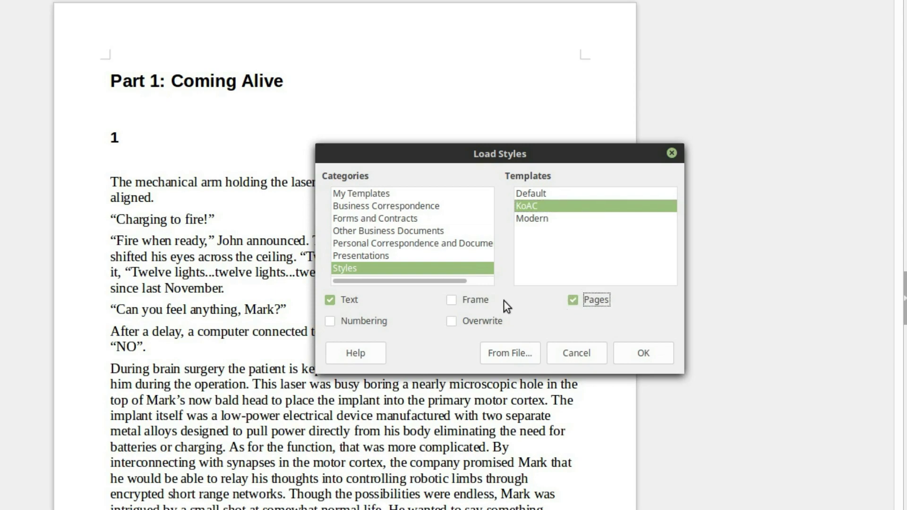
click(453, 300)
click(380, 320)
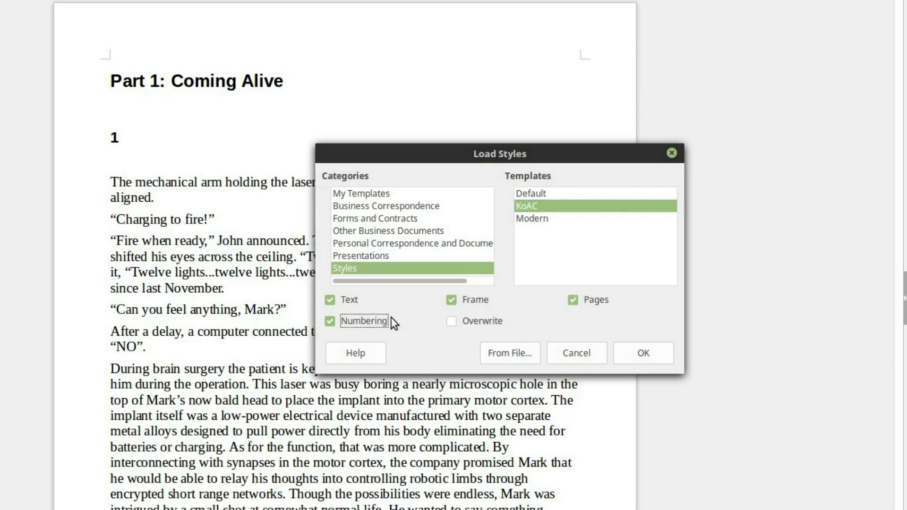
click(469, 321)
click(469, 322)
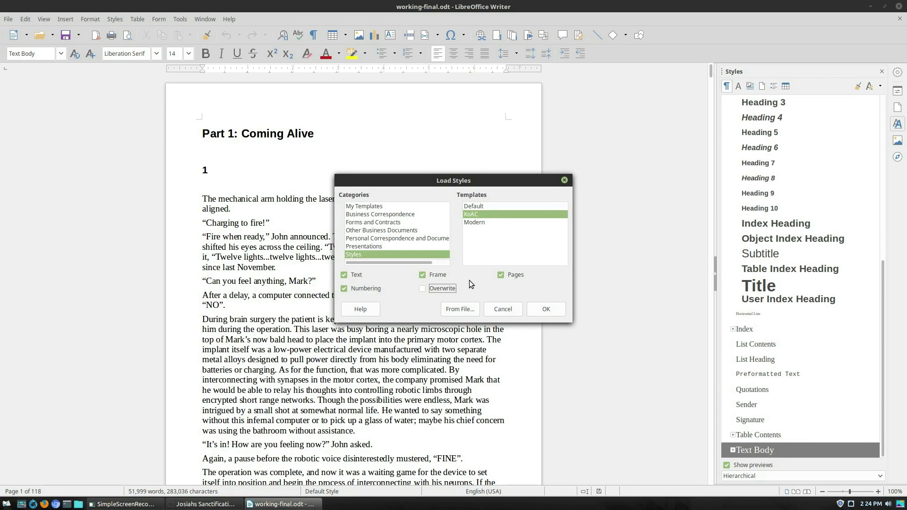
click(548, 309)
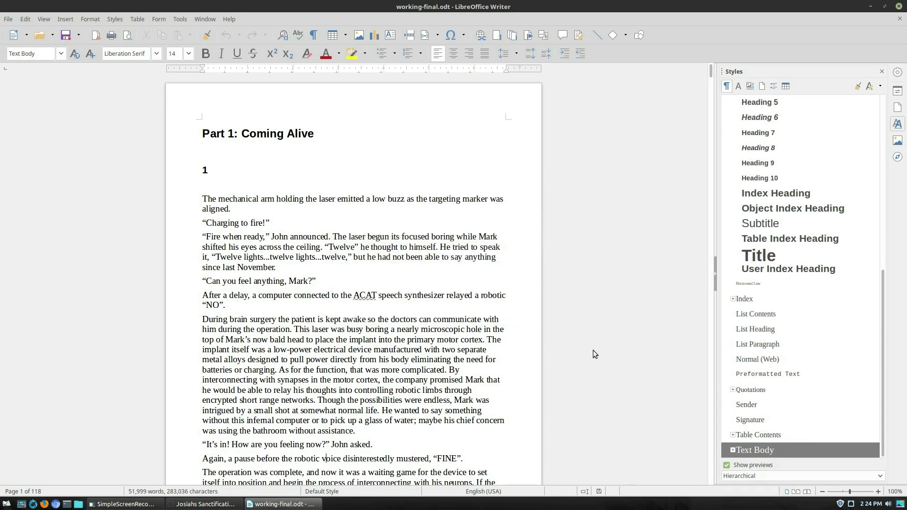
scroll(343, 245, down, 3)
scroll(346, 257, up, 3)
scroll(794, 229, up, 7)
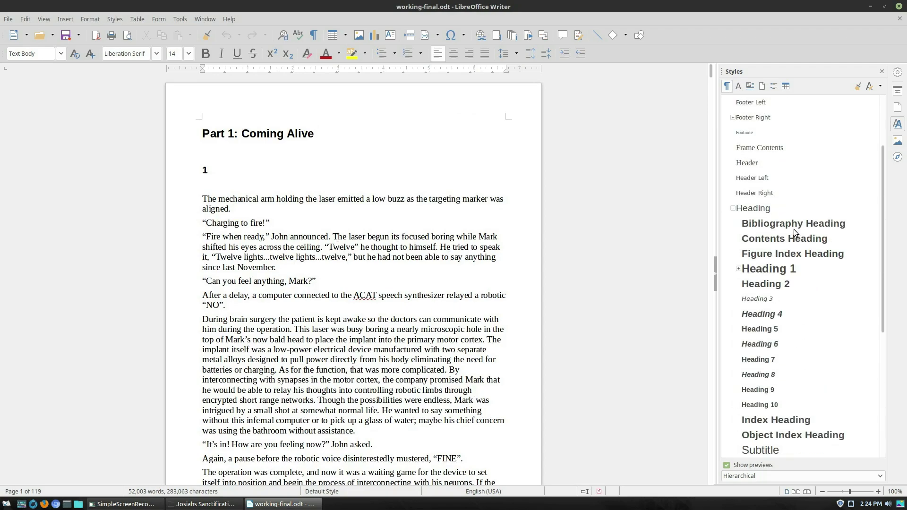
scroll(793, 228, down, 3)
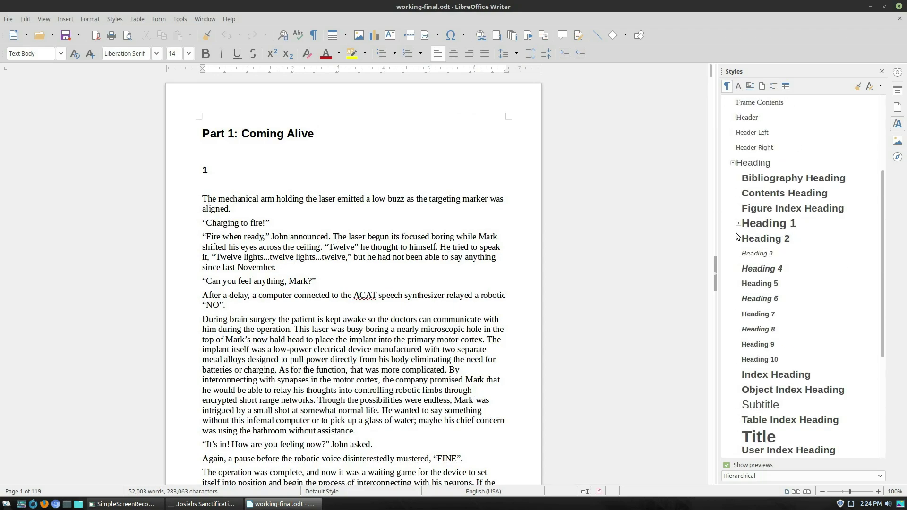
click(738, 223)
click(789, 240)
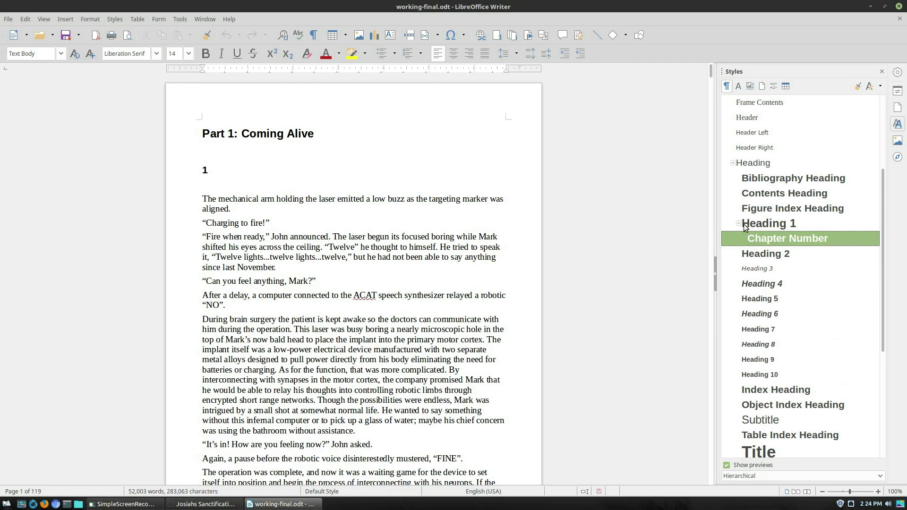
click(779, 223)
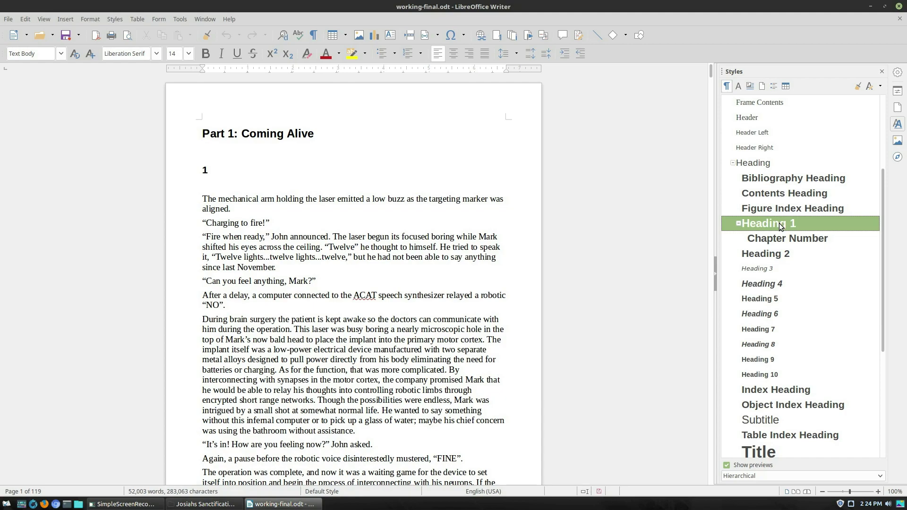
scroll(778, 223, down, 4)
click(733, 390)
scroll(768, 387, down, 1)
click(739, 375)
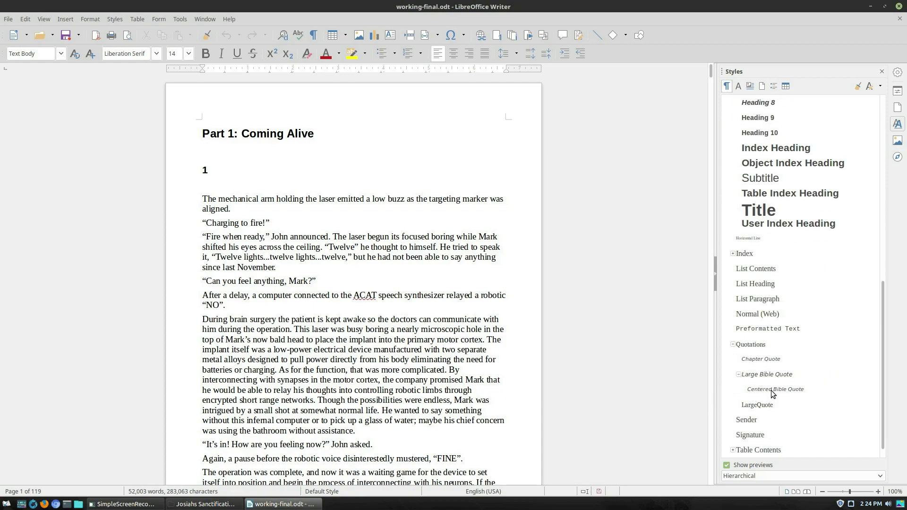
scroll(765, 373, up, 8)
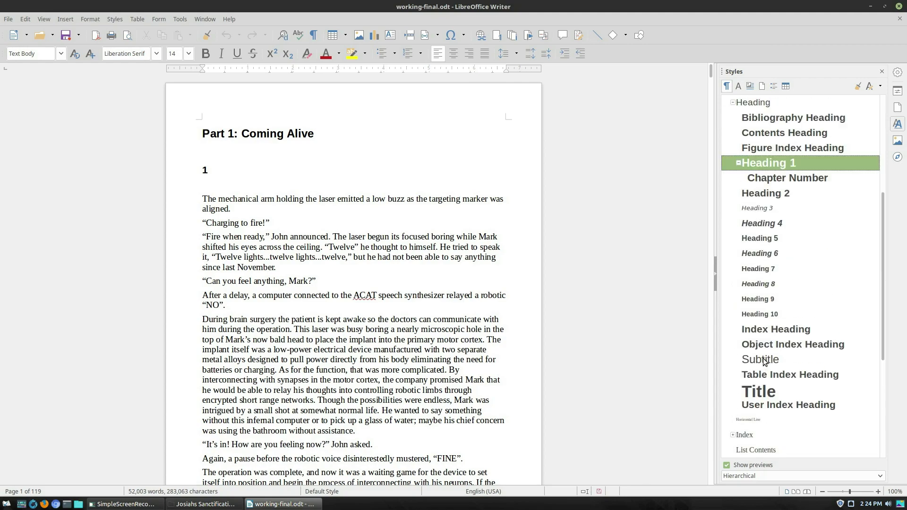
click(733, 209)
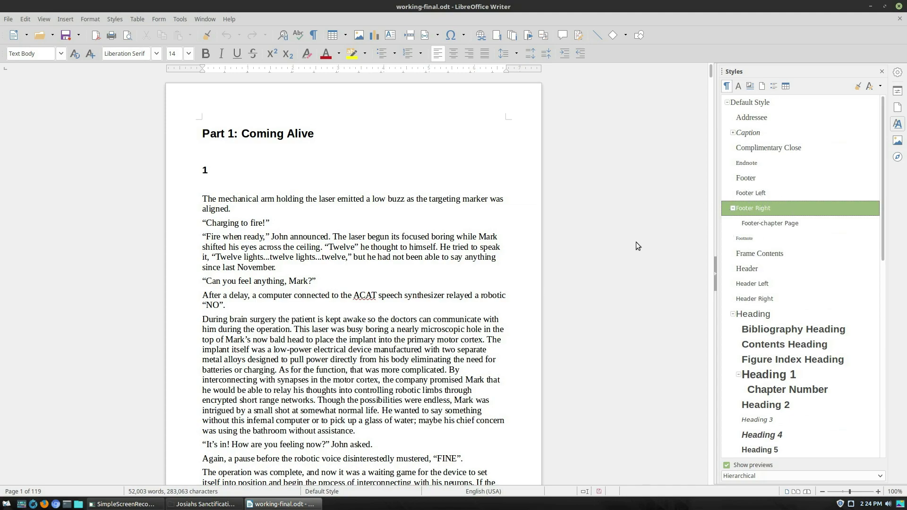
click(738, 86)
scroll(798, 223, down, 1)
scroll(797, 223, up, 1)
click(727, 86)
click(367, 302)
key(ctrl+Home)
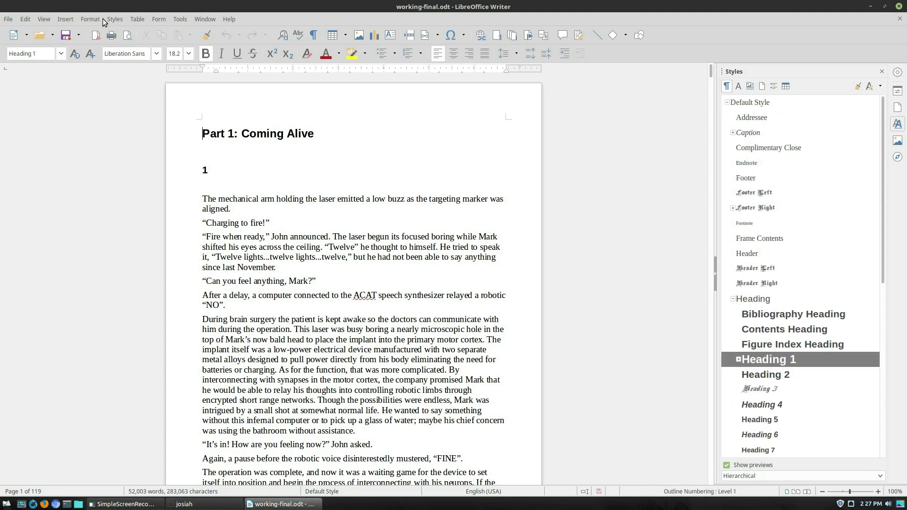
Step: Load the KoAC template's styles with Overwrite ticked, reflowing the manuscript to 231 pages
click(109, 21)
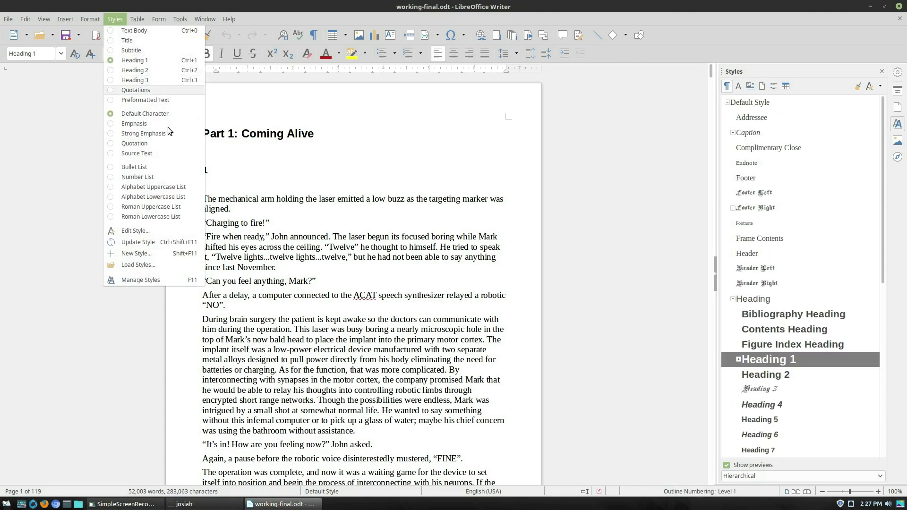
click(148, 268)
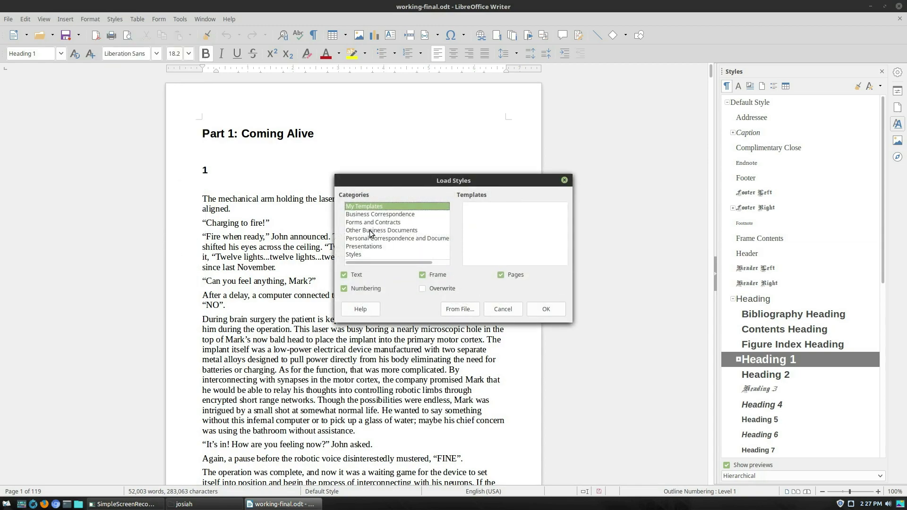
click(361, 254)
click(478, 214)
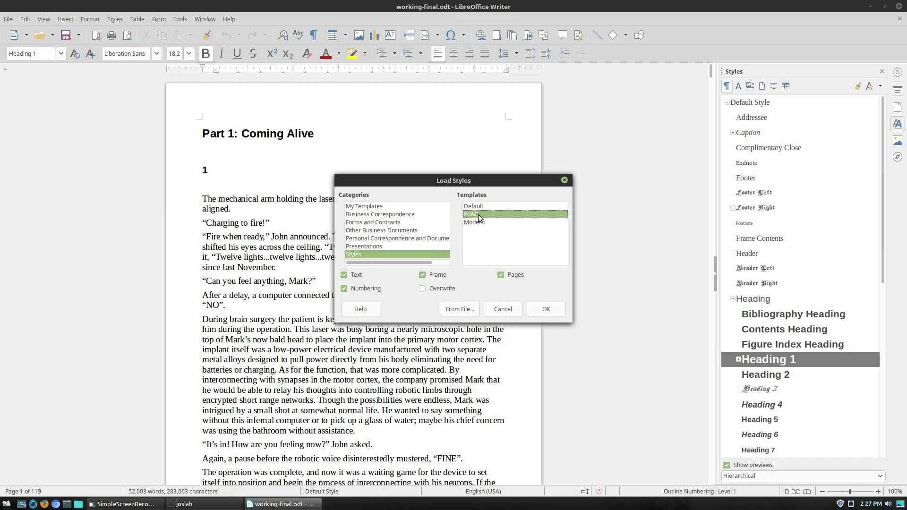
click(423, 289)
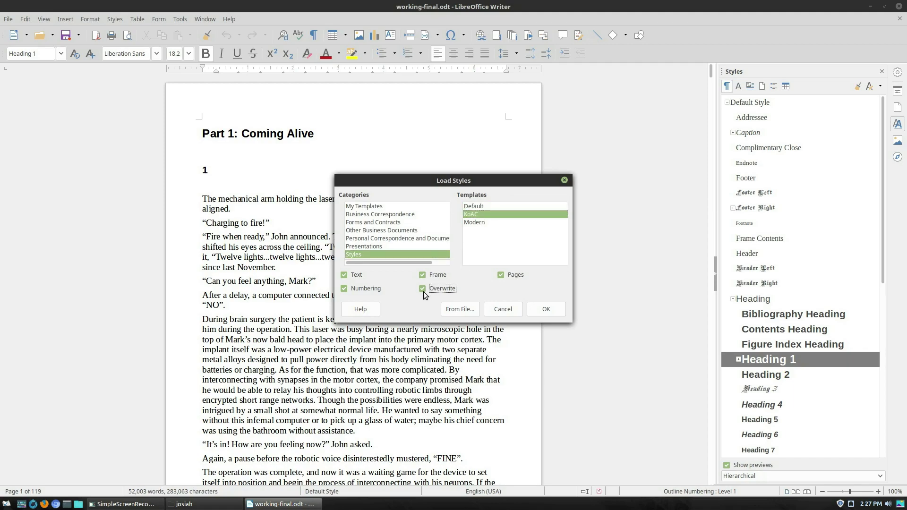
click(546, 309)
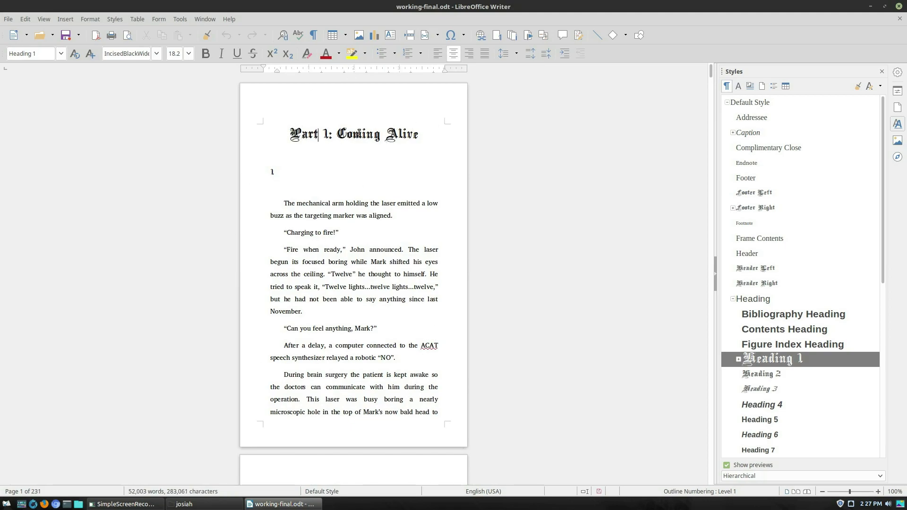
scroll(304, 200, down, 20)
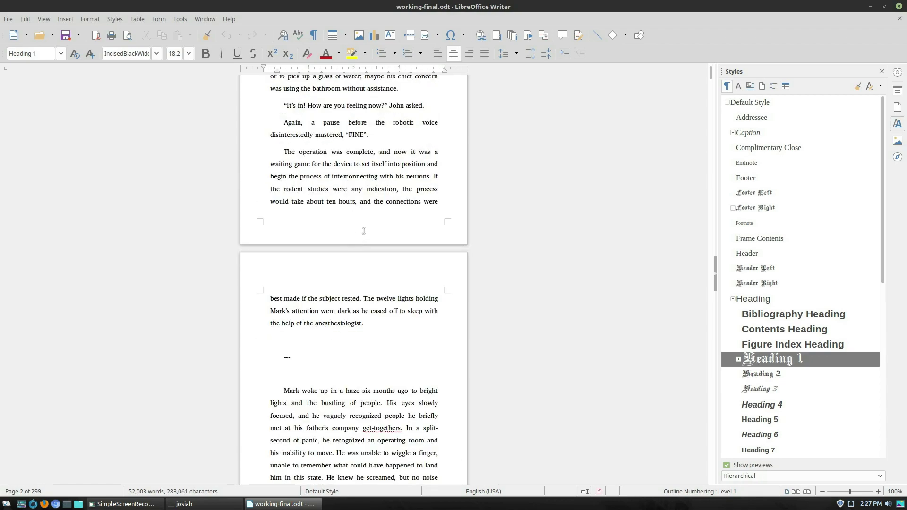
click(362, 229)
scroll(796, 169, up, 6)
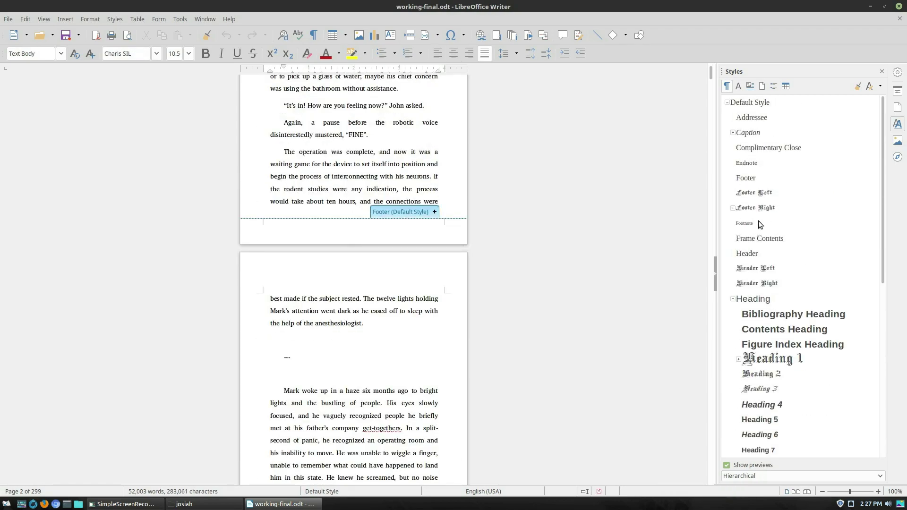
click(764, 195)
click(767, 208)
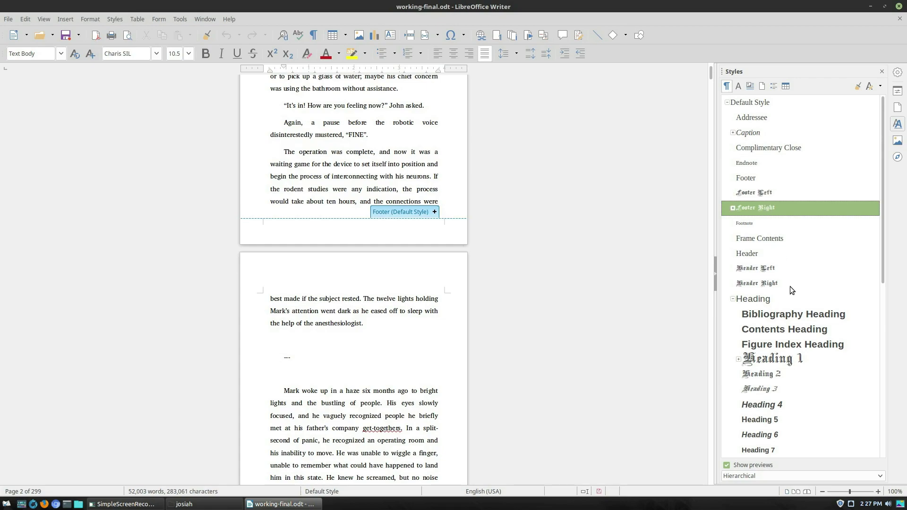
scroll(789, 287, down, 1)
click(758, 226)
click(758, 237)
scroll(759, 237, down, 1)
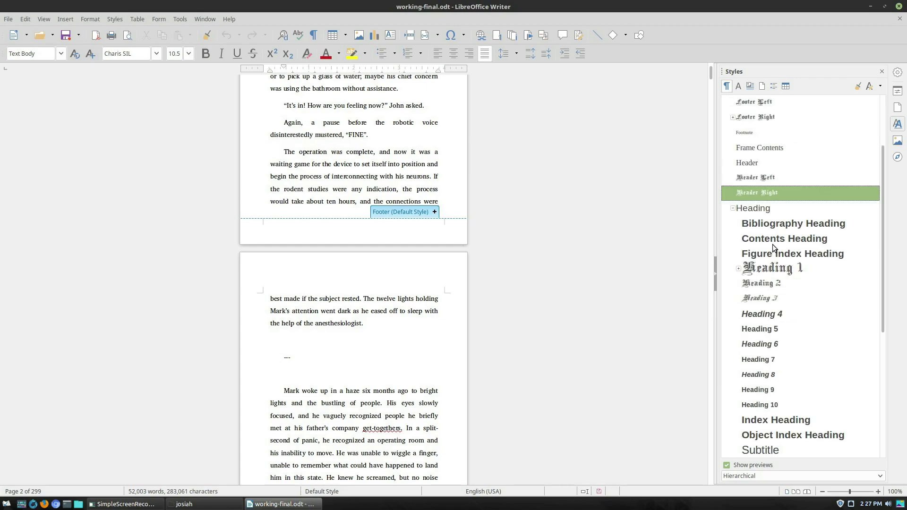
click(749, 272)
click(738, 269)
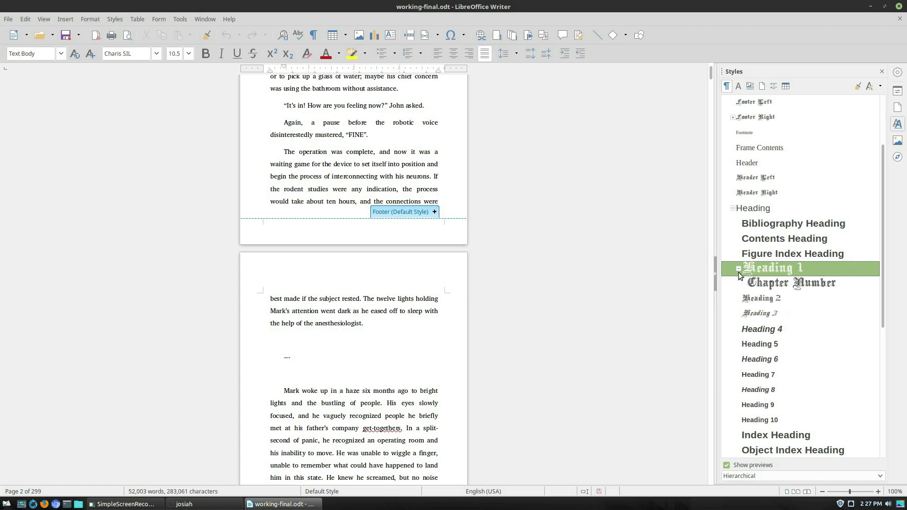
click(758, 283)
click(760, 299)
click(755, 313)
scroll(758, 314, down, 5)
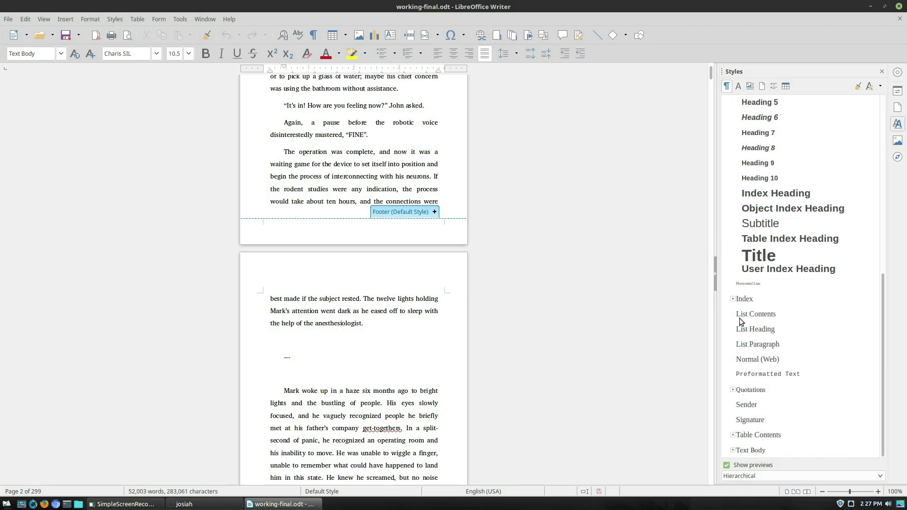
click(733, 390)
click(738, 374)
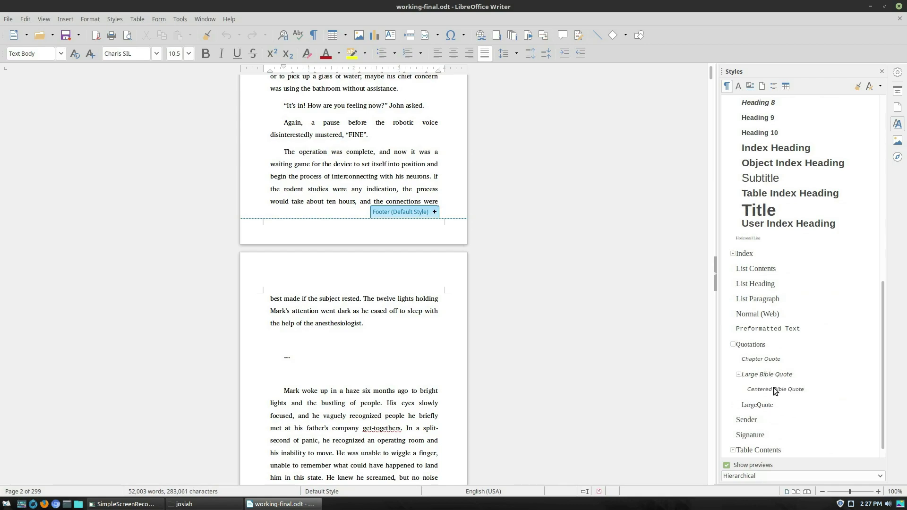
click(773, 388)
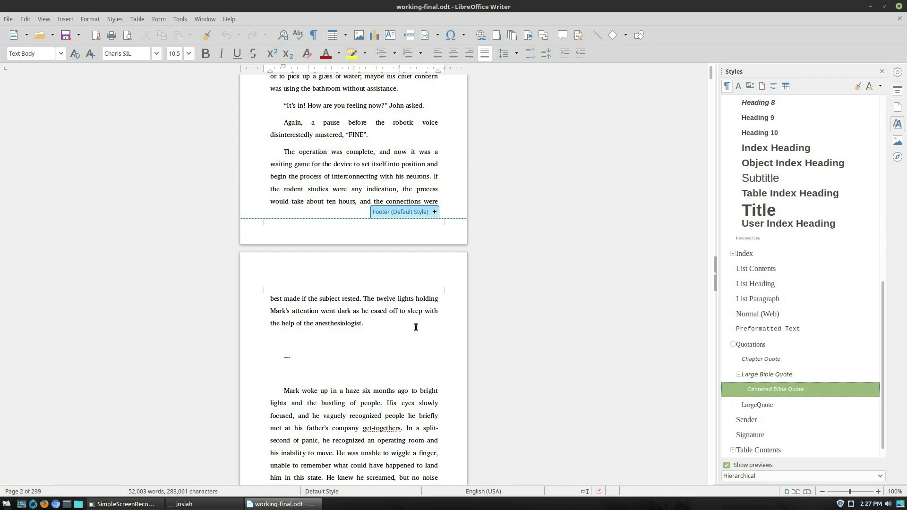
scroll(480, 204, up, 12)
click(480, 204)
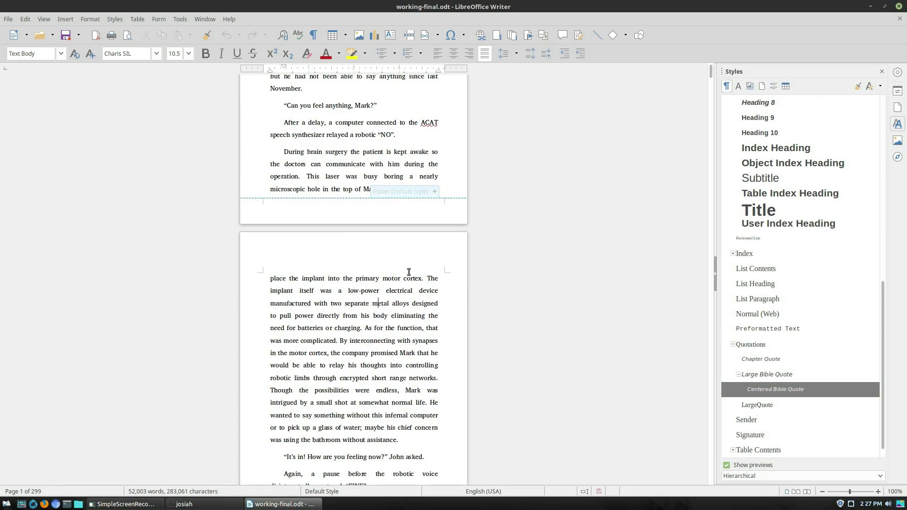
Step: Check that the imported Right Page style uses a 5.00 × 8.00 inch page, leaving it unchanged
click(762, 86)
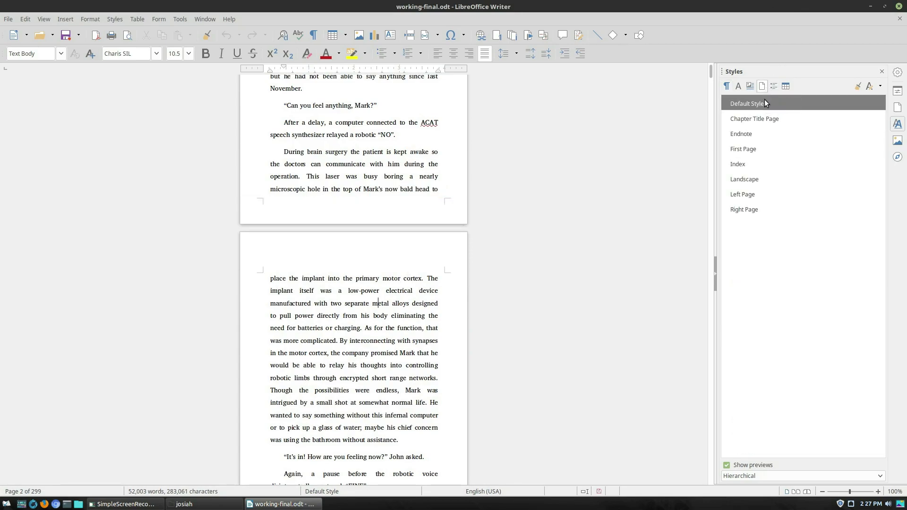
right_click(747, 209)
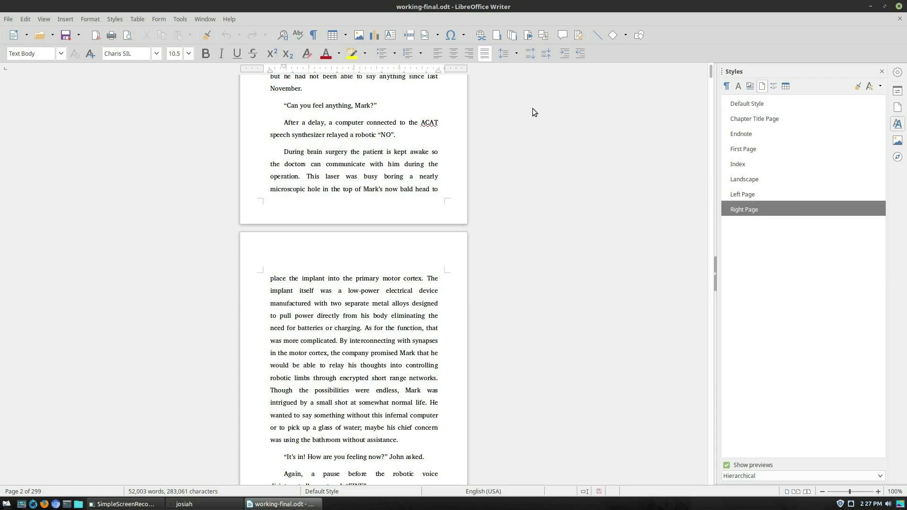
click(332, 129)
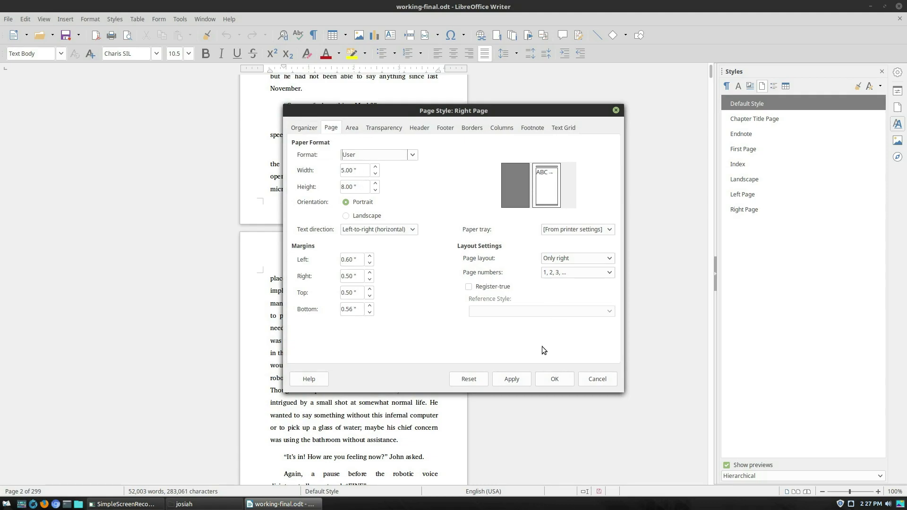
click(597, 379)
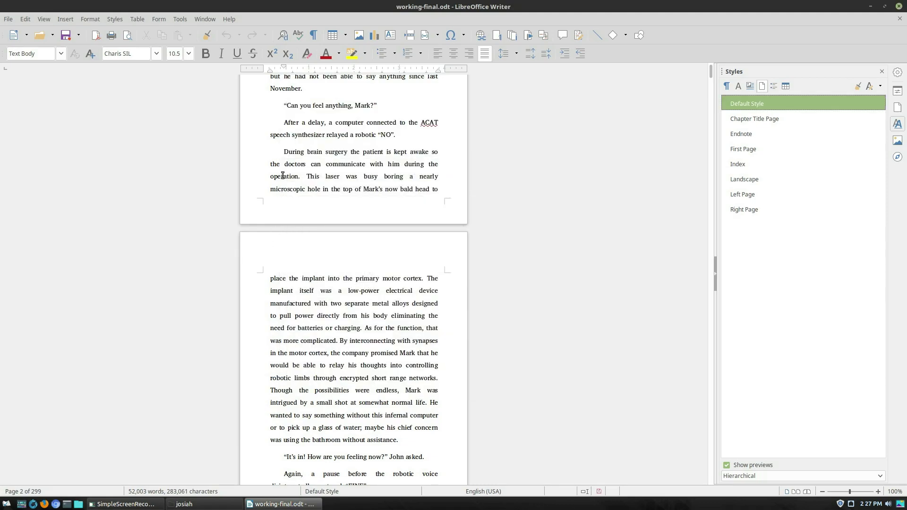
ctrl+scroll(410, 185, up, 5)
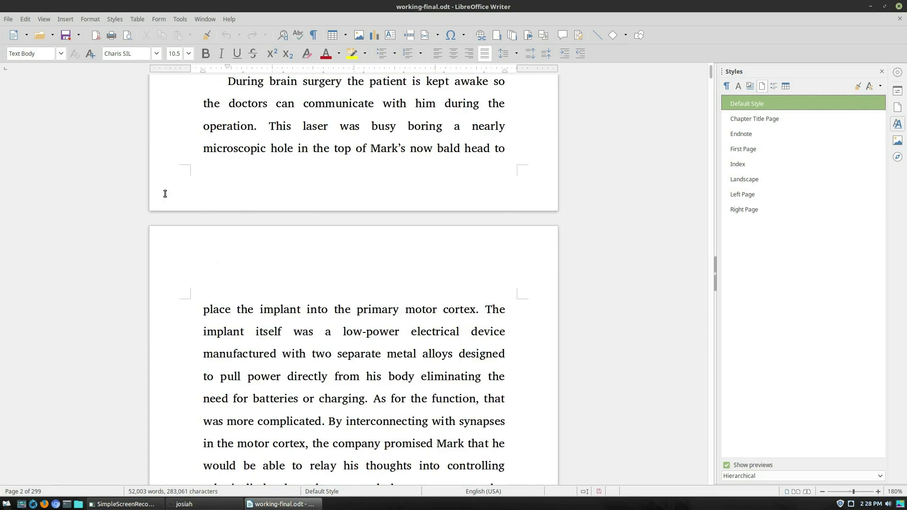
scroll(534, 295, down, 10)
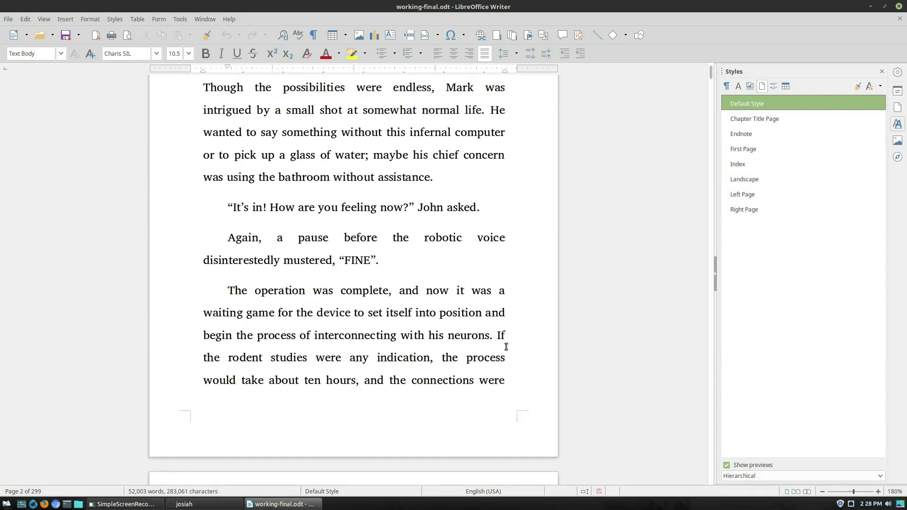
scroll(506, 347, down, 5)
scroll(506, 344, up, 8)
scroll(506, 345, down, 5)
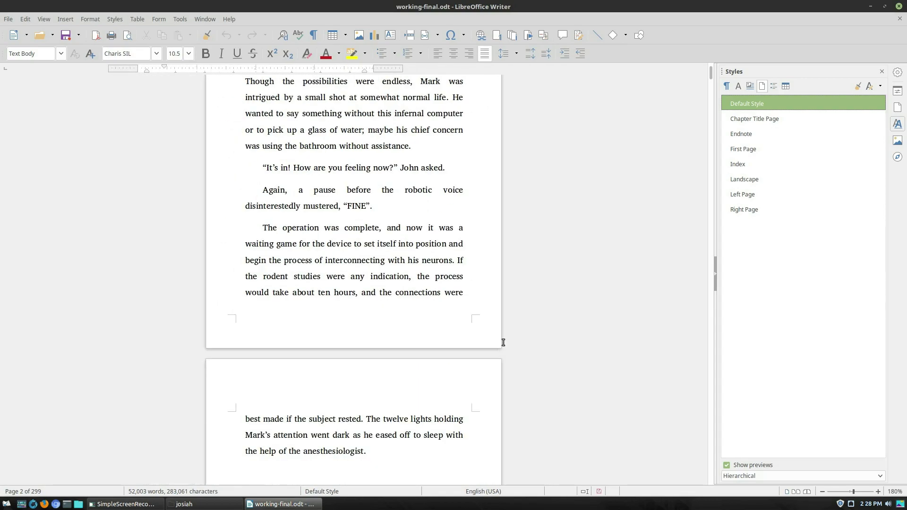
scroll(500, 344, up, 4)
scroll(359, 355, up, 10)
scroll(360, 355, down, 2)
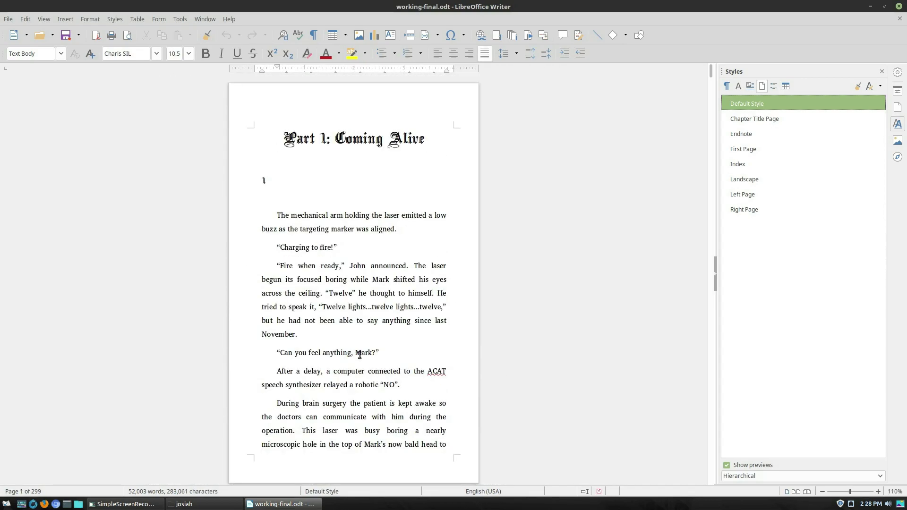